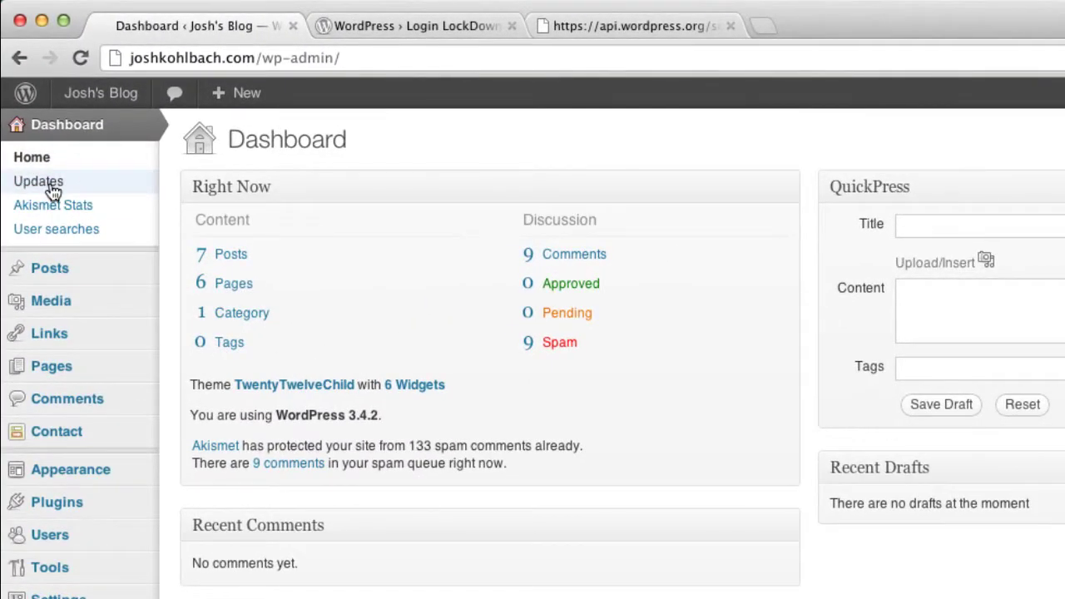
Open the Updates page and confirm WordPress 3.4.2, plugins and themes are up to date.
{"action": "left_click", "coordinate": [29, 185]}
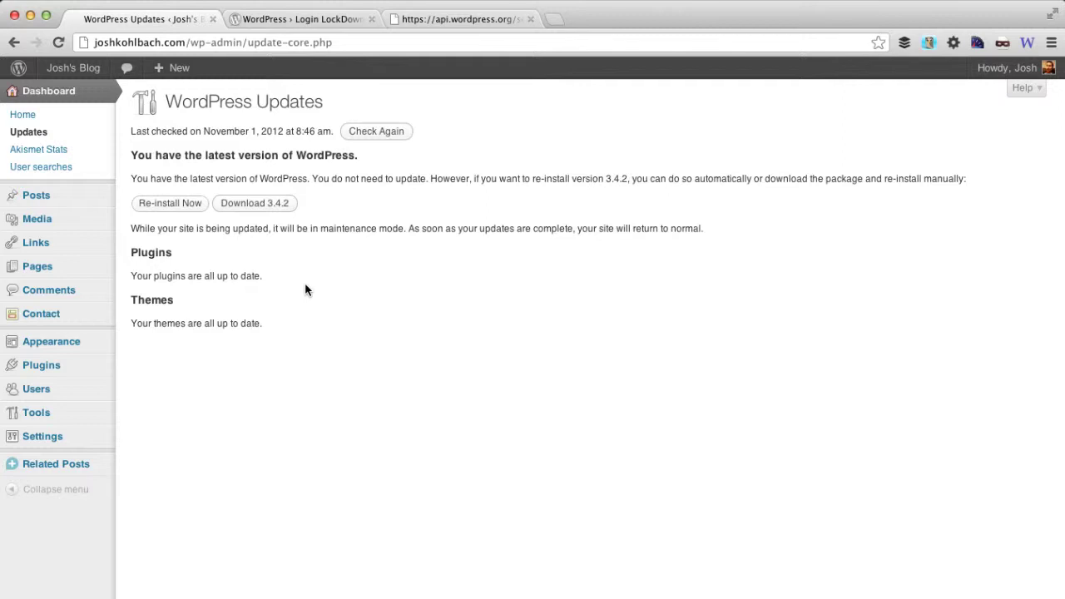
On Add New User, enter a non-admin username and the user's e-mail address.
{"action": "mouse_move", "coordinate": [52, 397]}
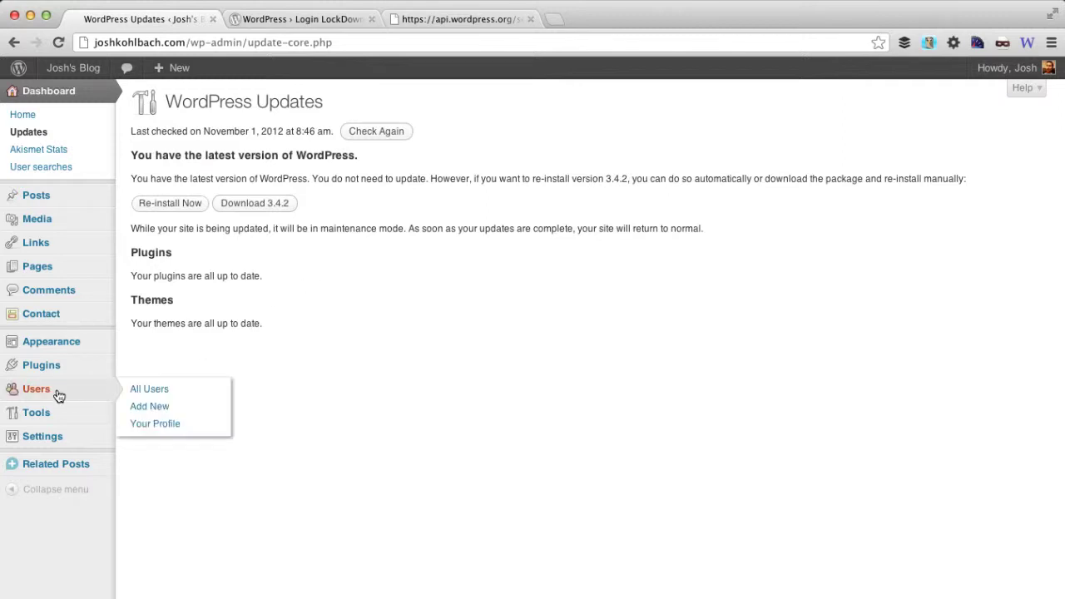
{"action": "left_click", "coordinate": [140, 389]}
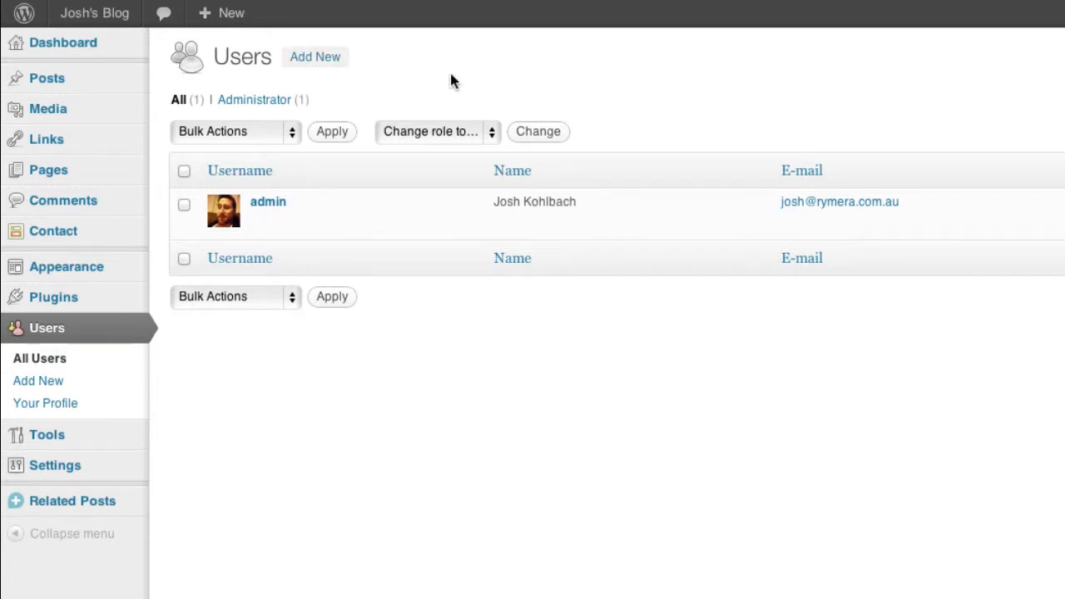
{"action": "left_click", "coordinate": [484, 129]}
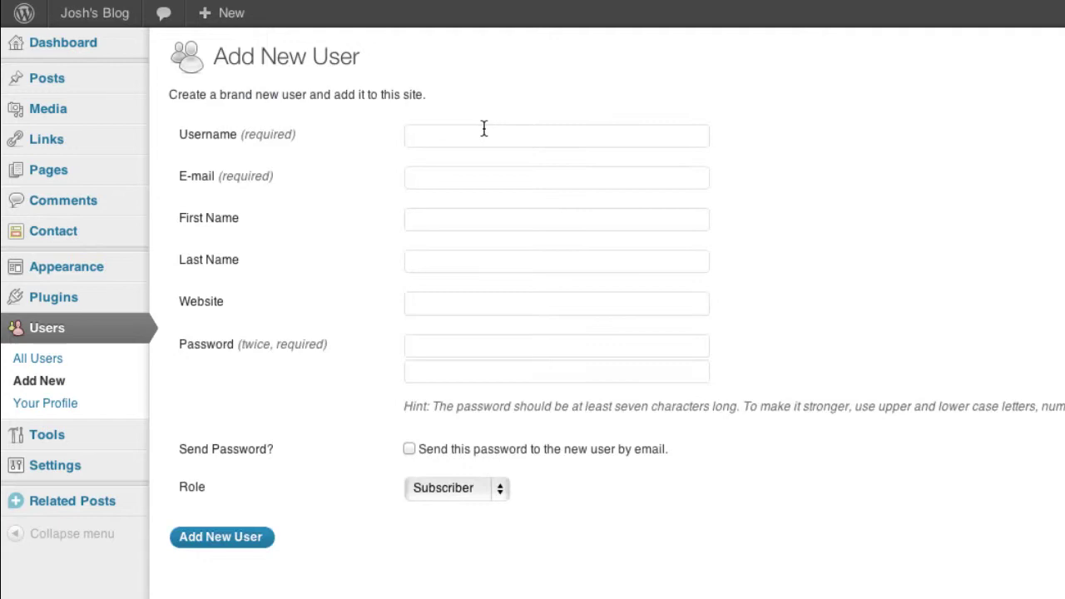
{"action": "type", "text": "josh"}
{"action": "key", "text": "Tab"}
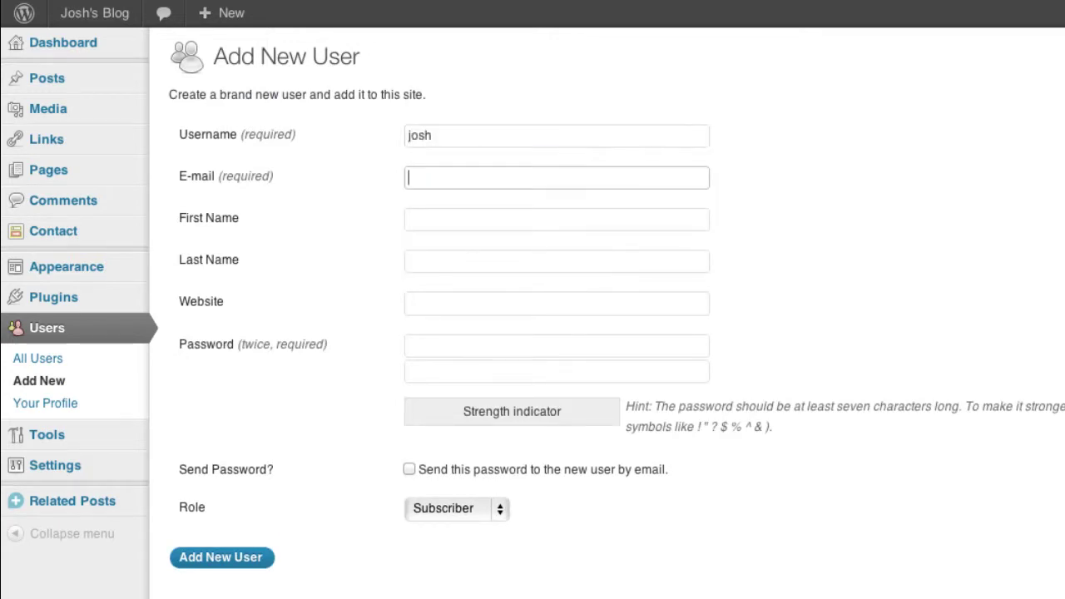
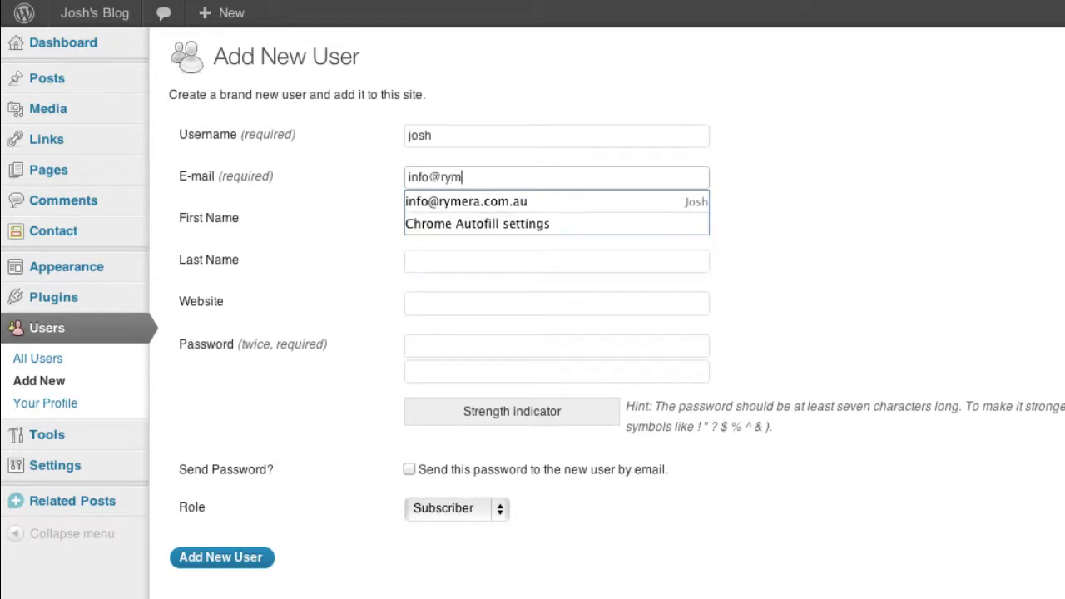
{"action": "key", "text": "Tab"}
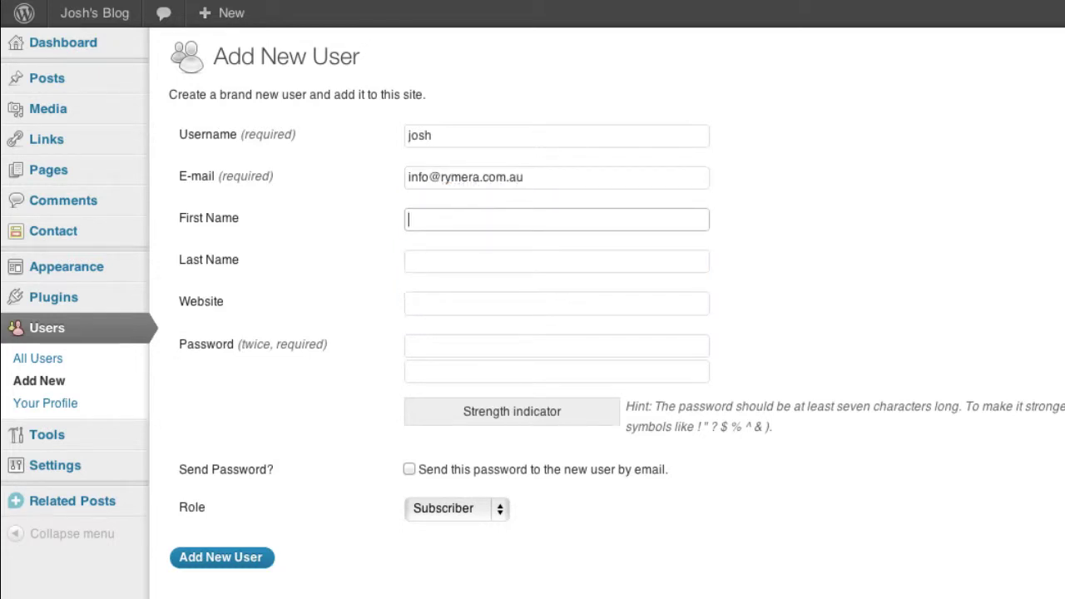
Fill in the user's first and last name, website, and a medium-strength password twice.
{"action": "type", "text": "Josh"}
{"action": "key", "text": "Tab"}
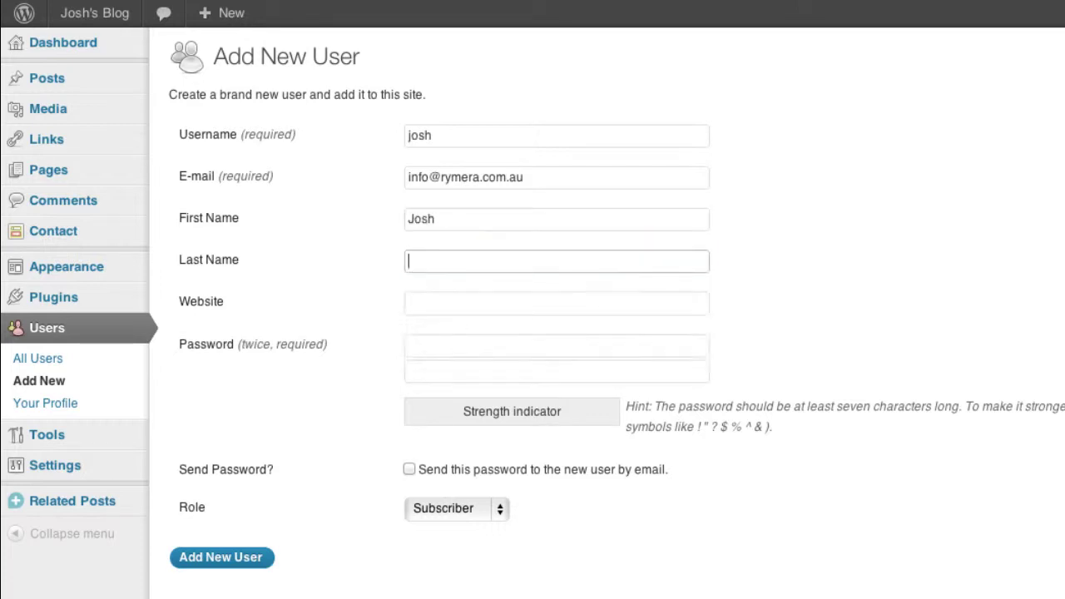
{"action": "type", "text": "Kolbach"}
{"action": "key", "text": "BackSpace"}
{"action": "key", "text": "BackSpace"}
{"action": "key", "text": "BackSpace"}
{"action": "key", "text": "BackSpace"}
{"action": "key", "text": "BackSpace"}
{"action": "type", "text": "hl"}
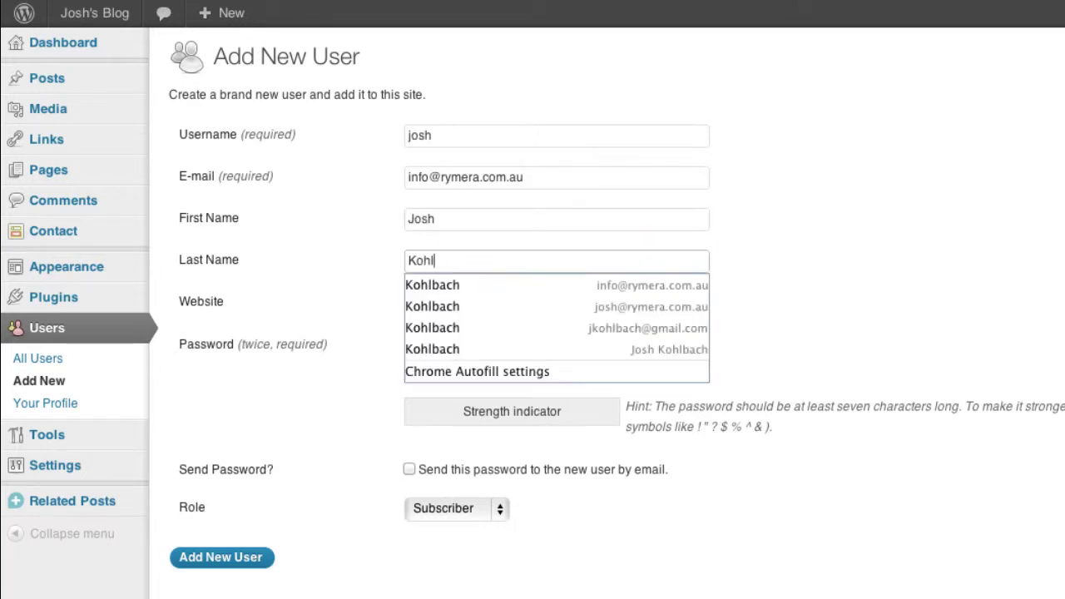
{"action": "key", "text": "BackSpace"}
{"action": "type", "text": "lbach"}
{"action": "key", "text": "Tab"}
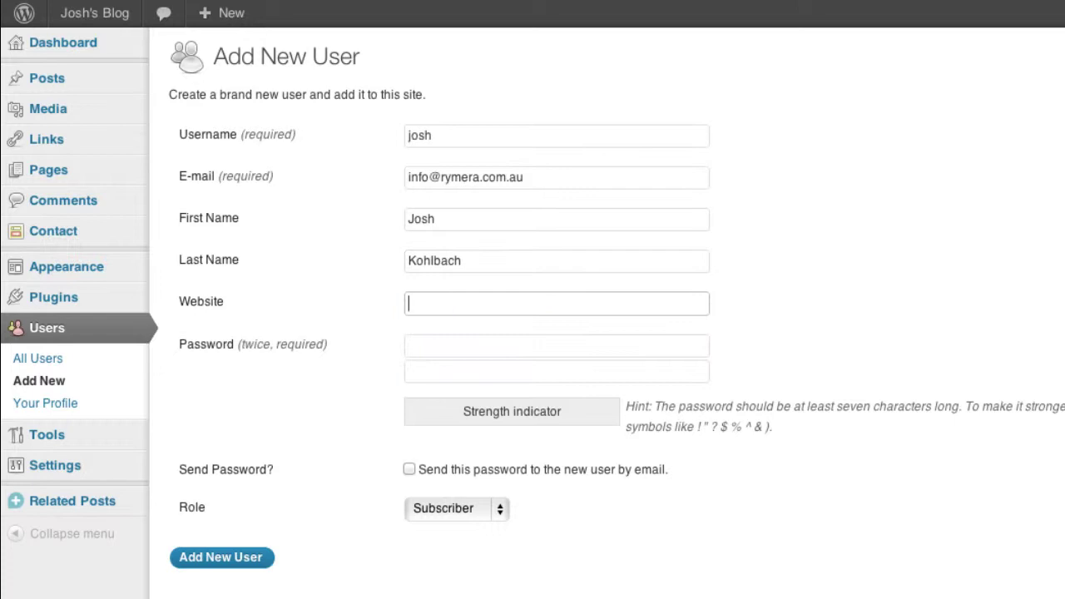
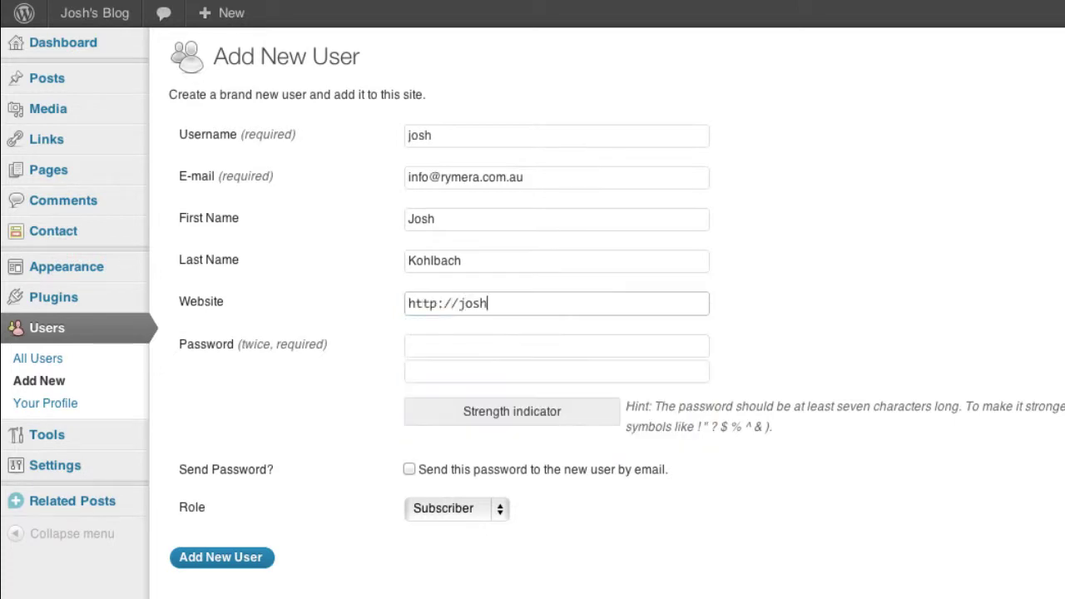
{"action": "key", "text": "Tab"}
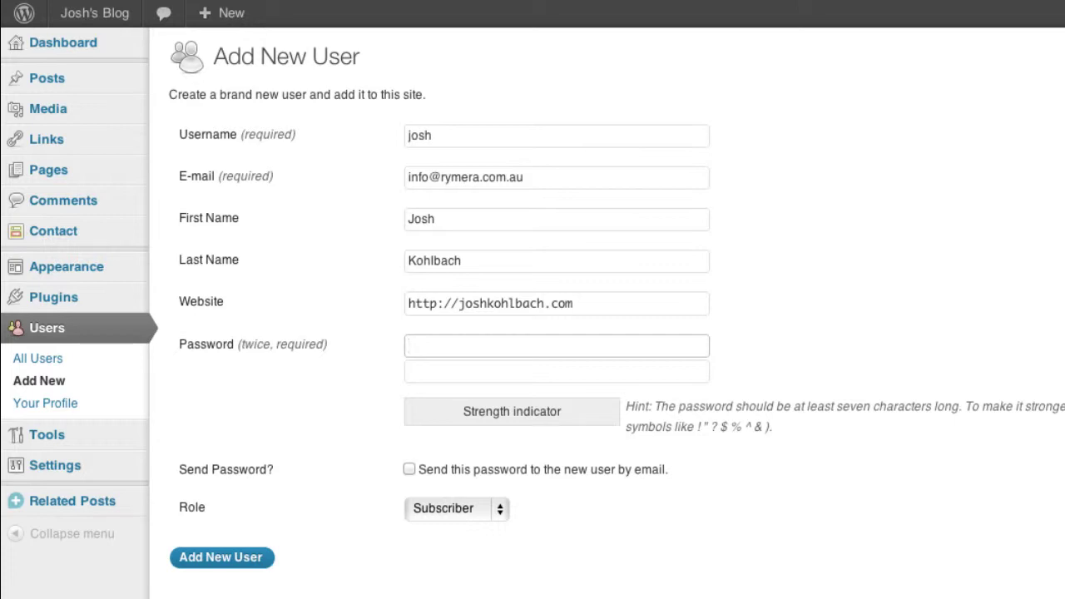
{"action": "type", "text": "•••••••"}
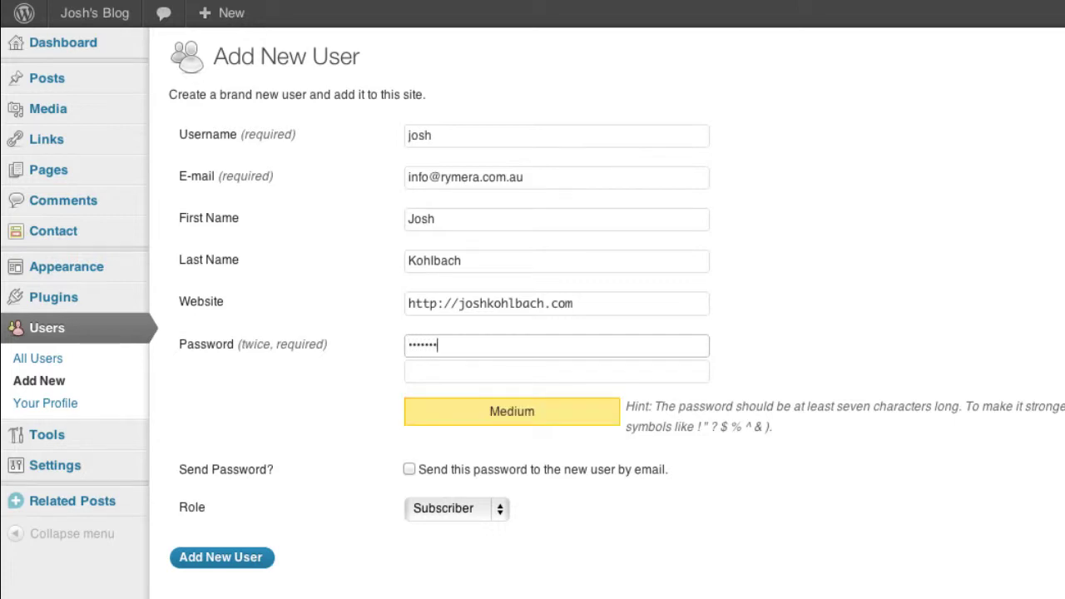
{"action": "type", "text": "••"}
{"action": "key", "text": "Tab"}
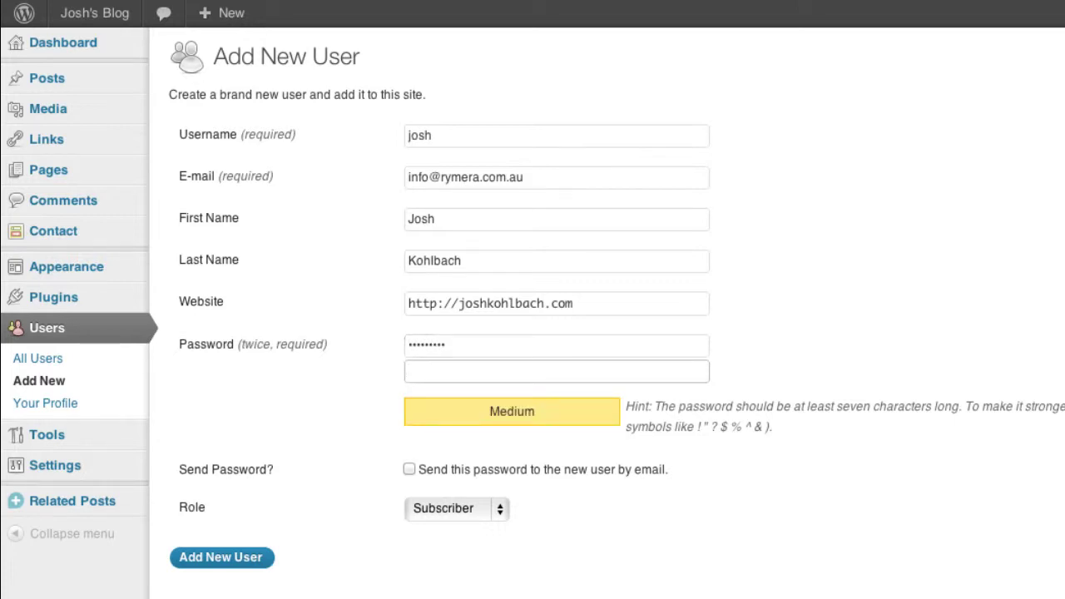
{"action": "type", "text": "•••••••••"}
{"action": "key", "text": "Tab"}
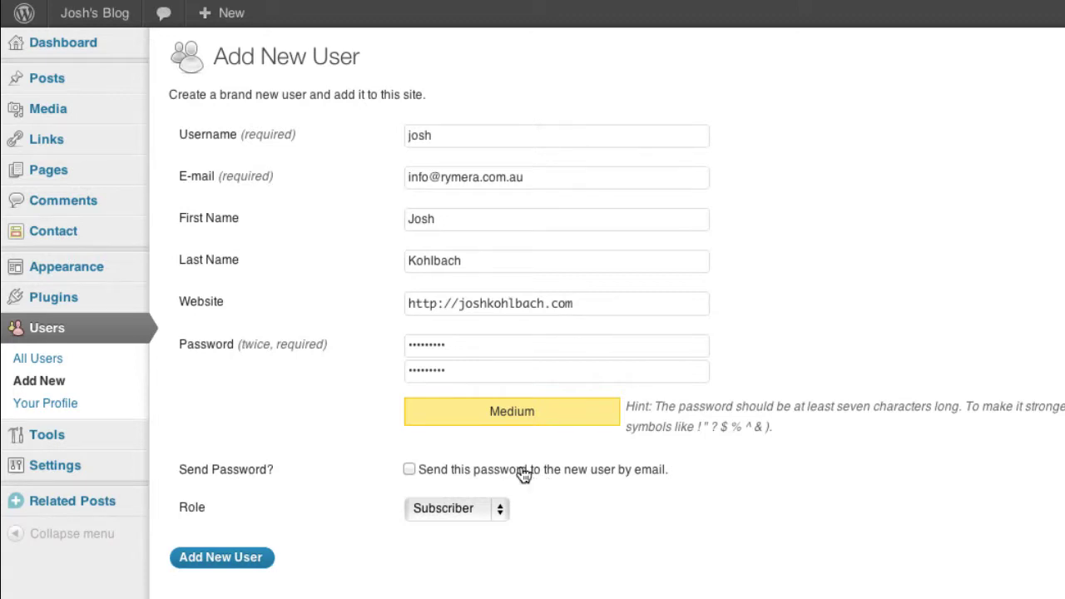
Give the new user the Administrator role and add the account.
{"action": "left_click", "coordinate": [464, 510]}
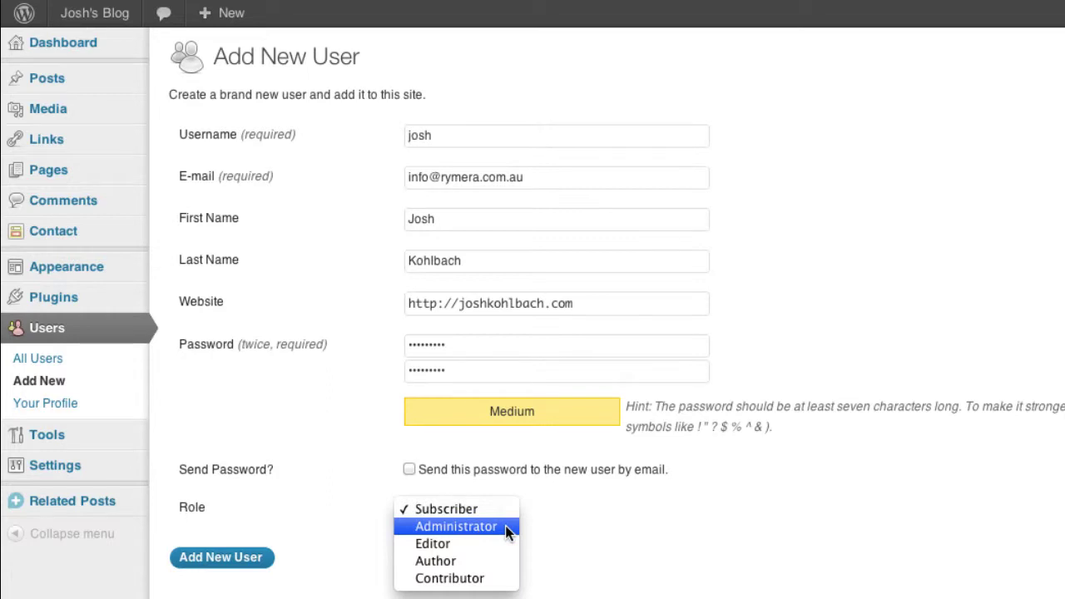
{"action": "left_click", "coordinate": [506, 528]}
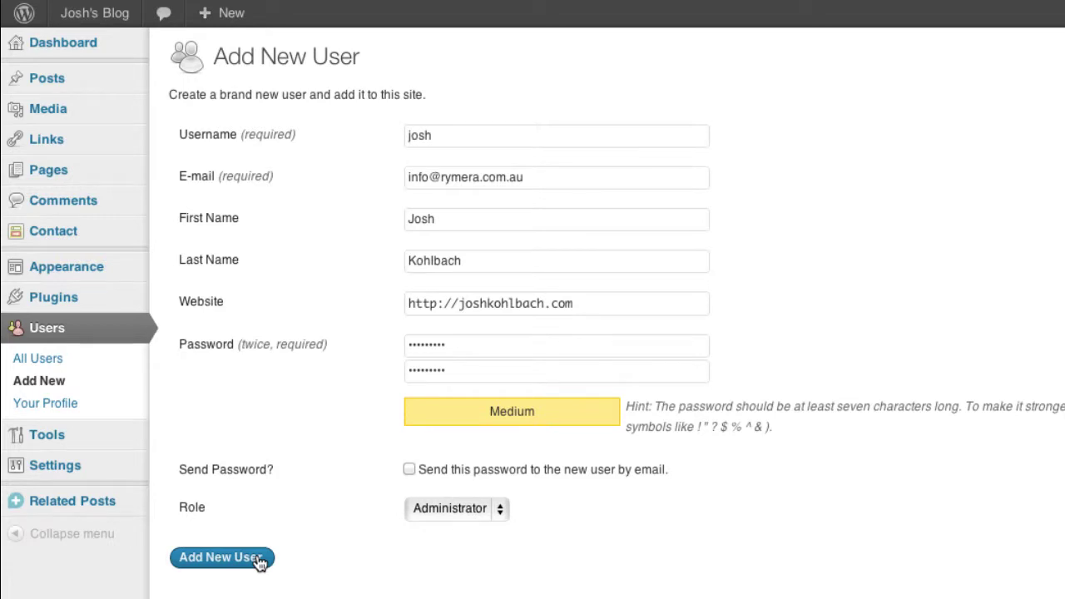
{"action": "left_click", "coordinate": [260, 563]}
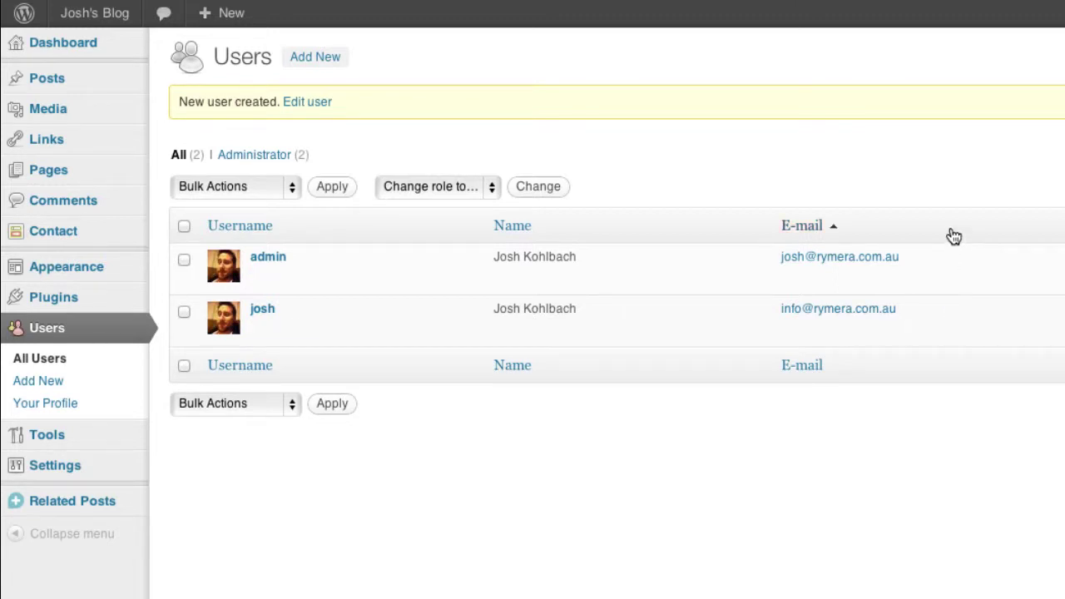
Log out of admin and sign back in with the new user's username and password.
{"action": "mouse_move", "coordinate": [1028, 75]}
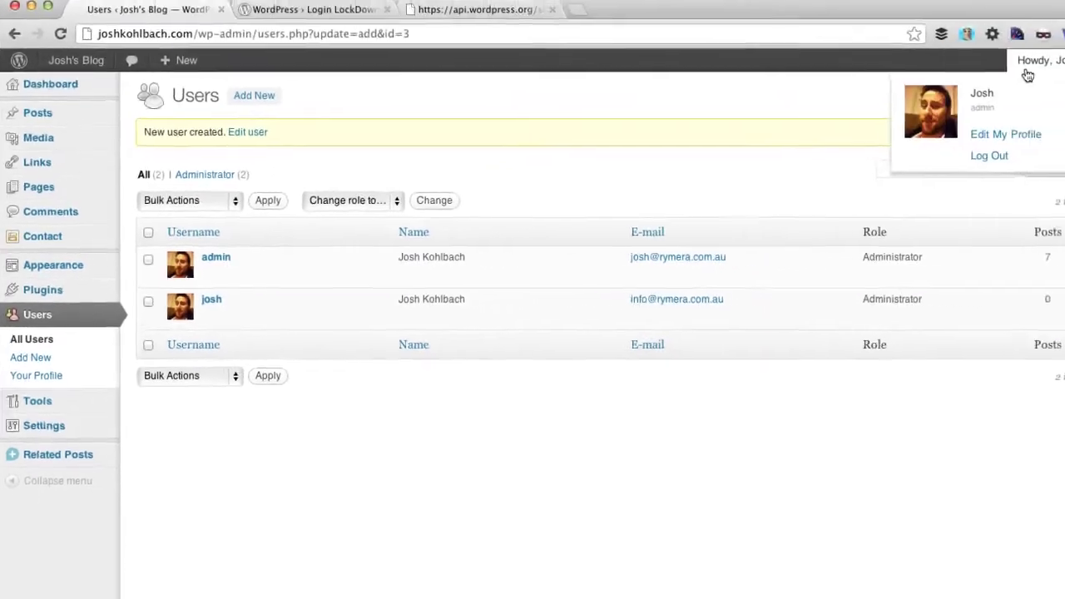
{"action": "left_click", "coordinate": [989, 156]}
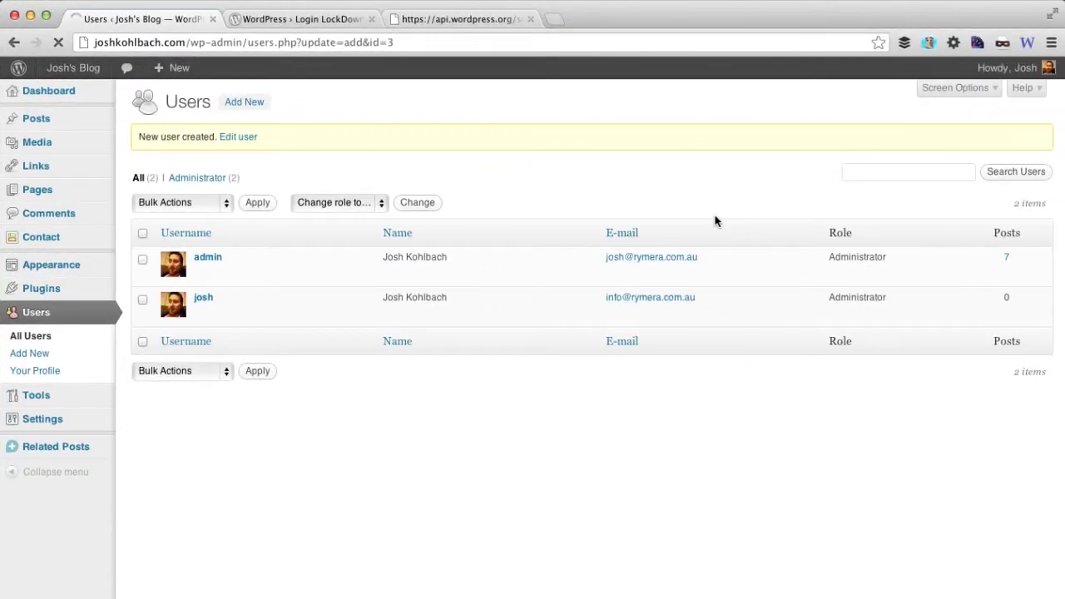
{"action": "left_click", "coordinate": [553, 317]}
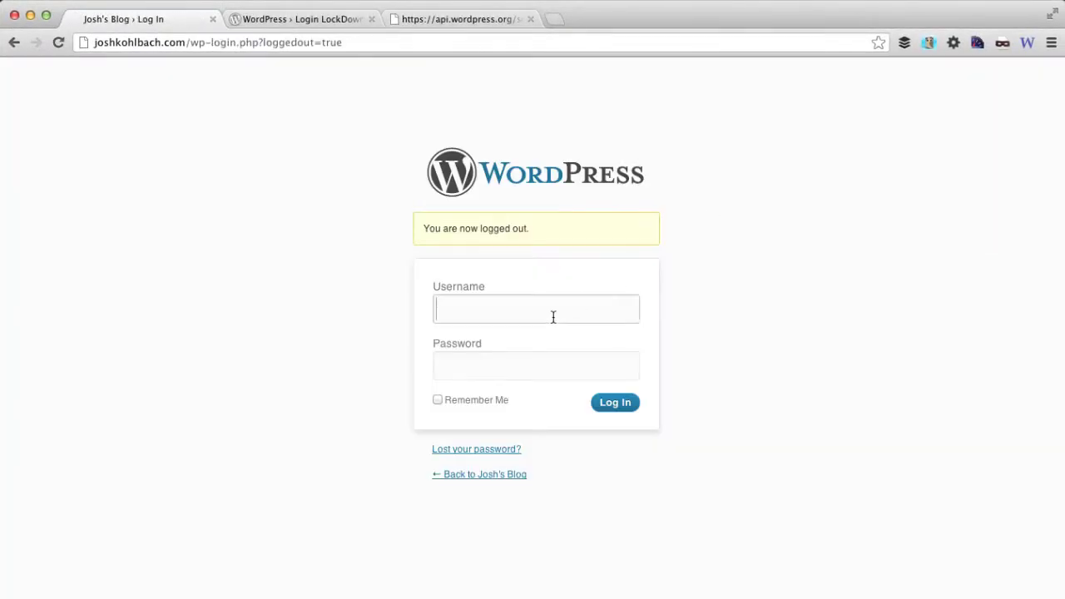
{"action": "type", "text": "josh"}
{"action": "key", "text": "Tab"}
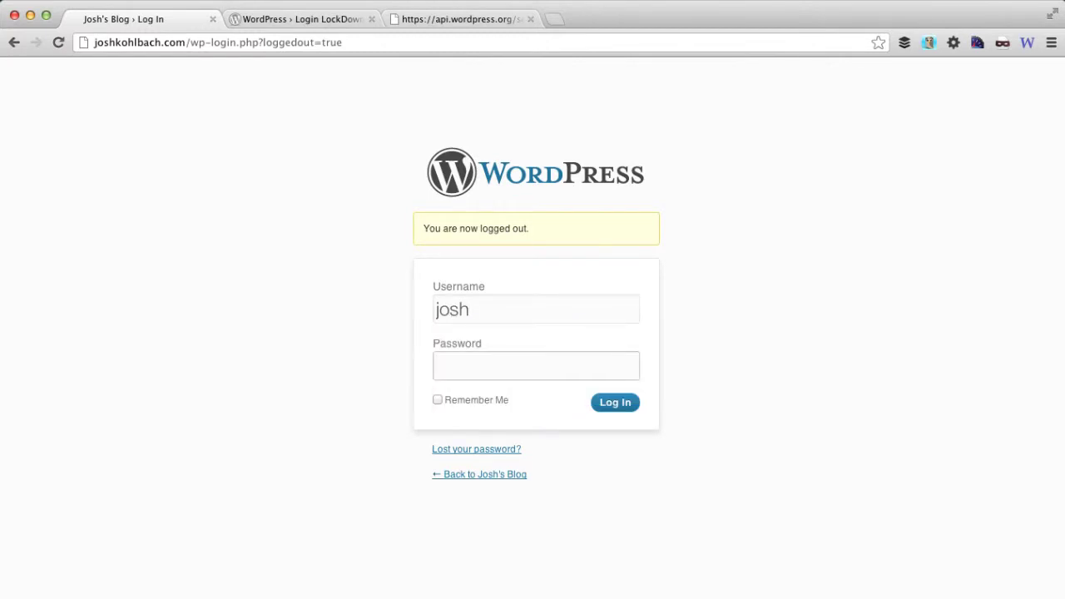
{"action": "type", "text": "*********"}
{"action": "key", "text": "Return"}
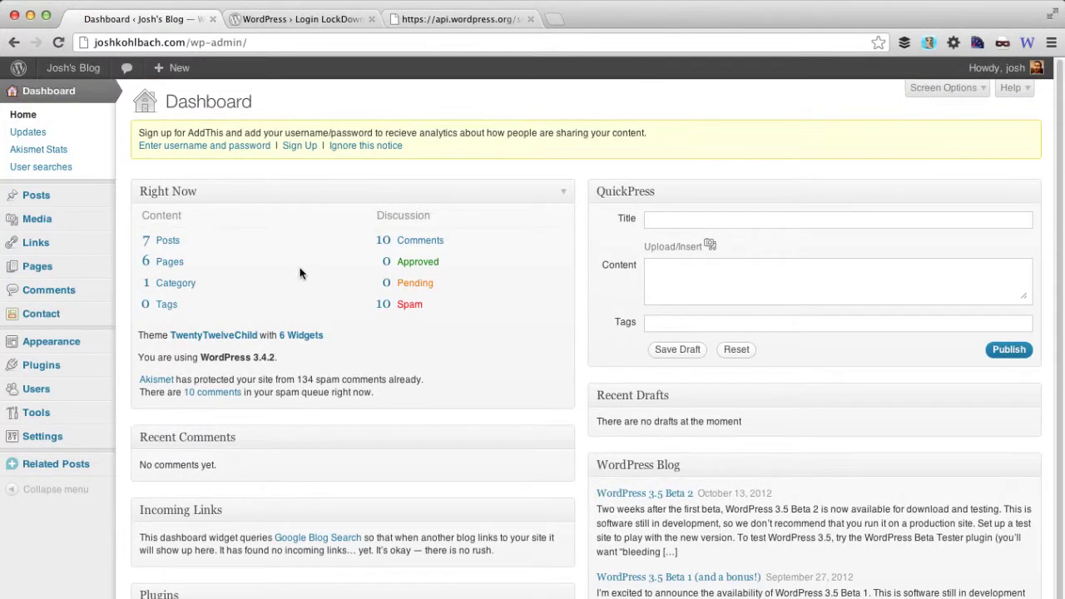
Delete the admin account, attributing all its posts and links to the new administrator.
{"action": "mouse_move", "coordinate": [47, 393]}
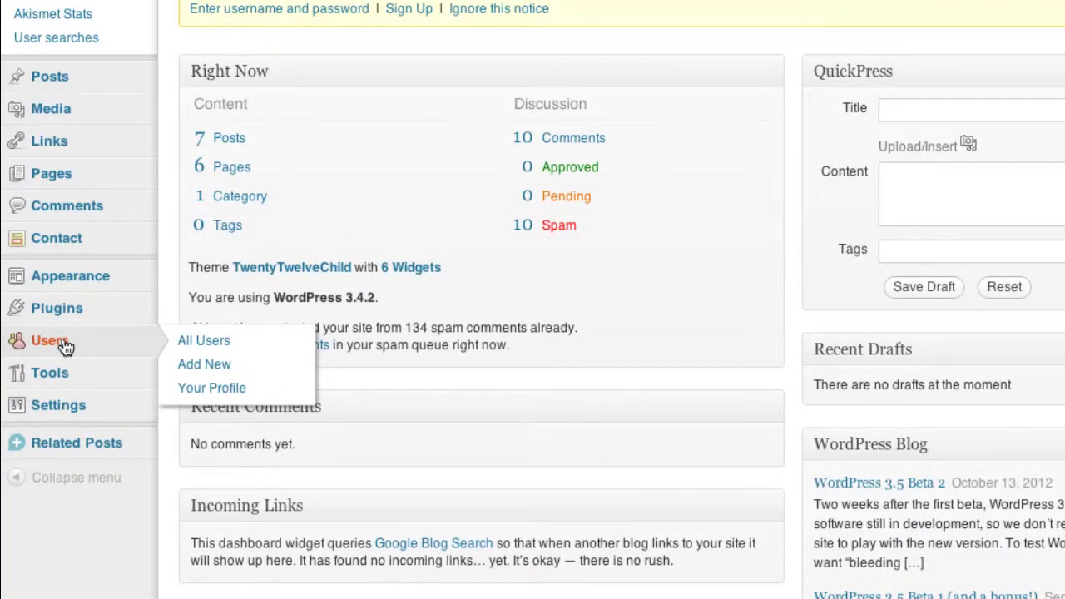
{"action": "left_click", "coordinate": [65, 345]}
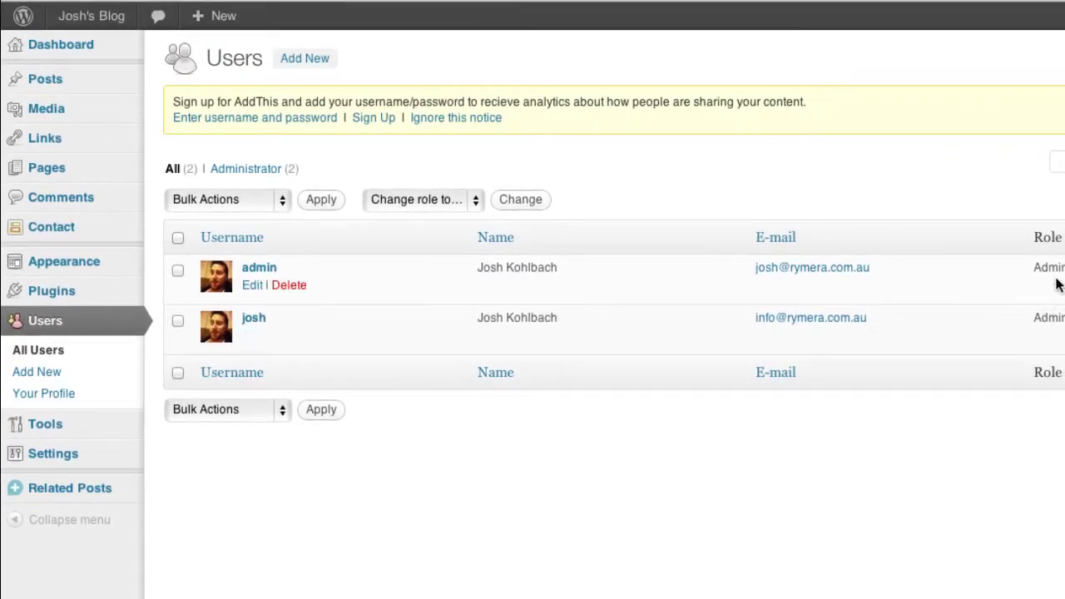
{"action": "left_click", "coordinate": [305, 285]}
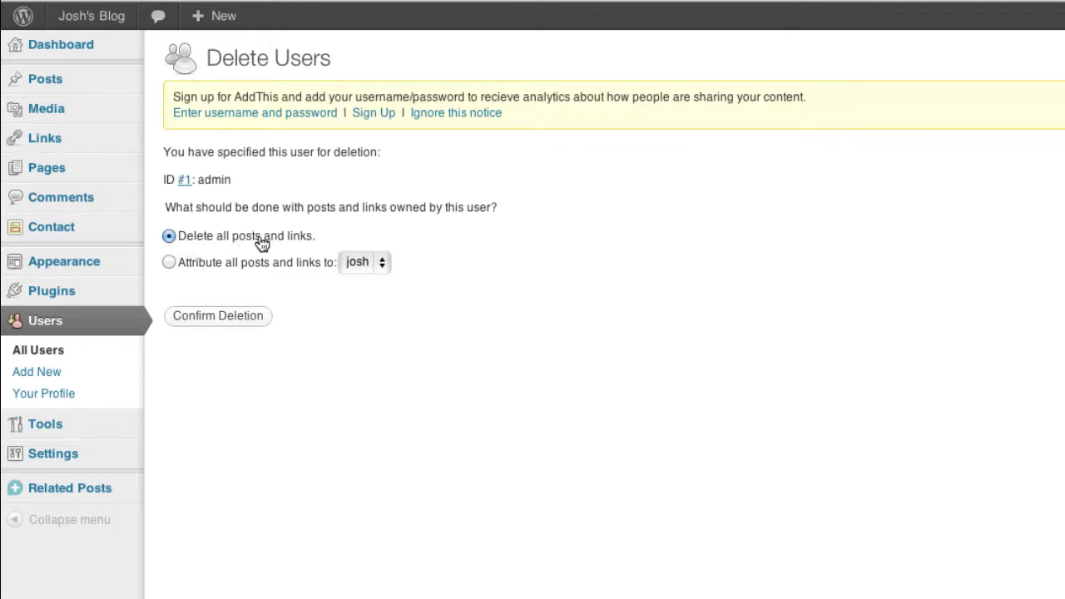
{"action": "left_click", "coordinate": [200, 268]}
{"action": "left_click", "coordinate": [364, 265]}
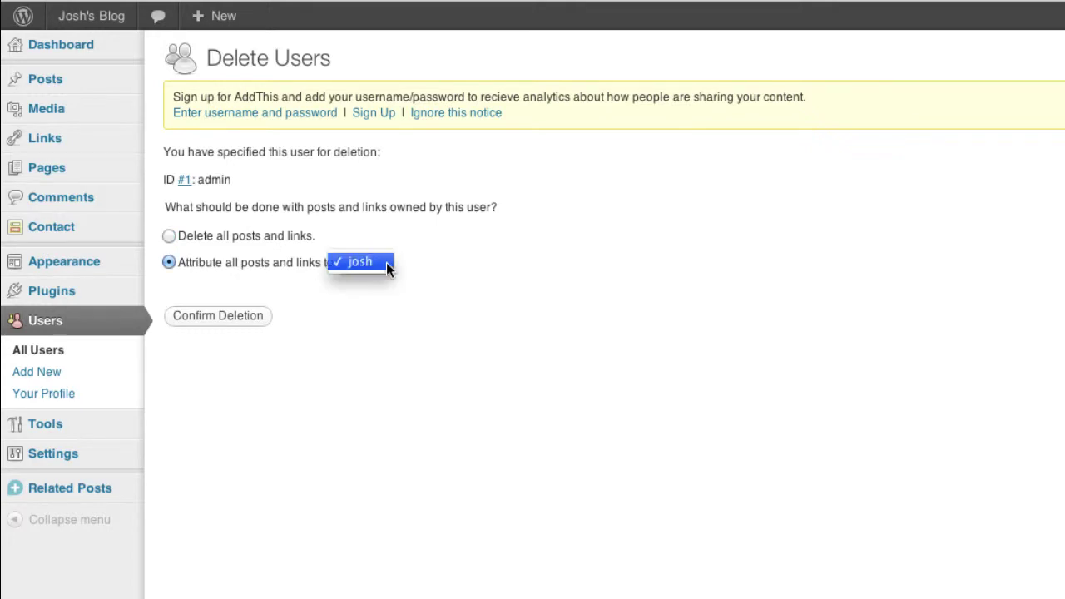
{"action": "left_click", "coordinate": [372, 265]}
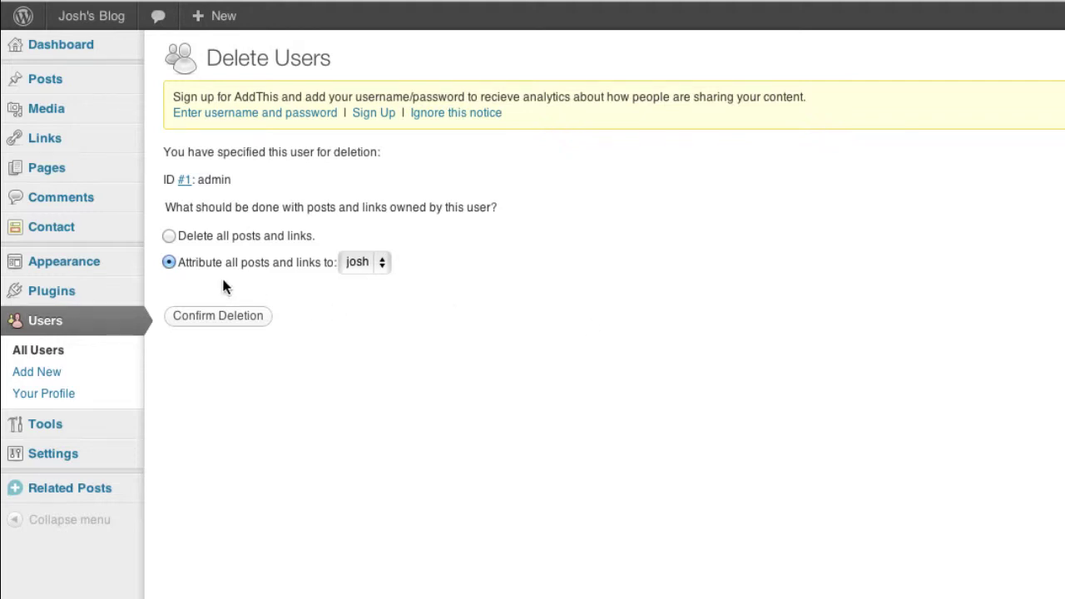
{"action": "left_click", "coordinate": [381, 265]}
{"action": "left_click", "coordinate": [360, 267]}
{"action": "key", "text": "Return"}
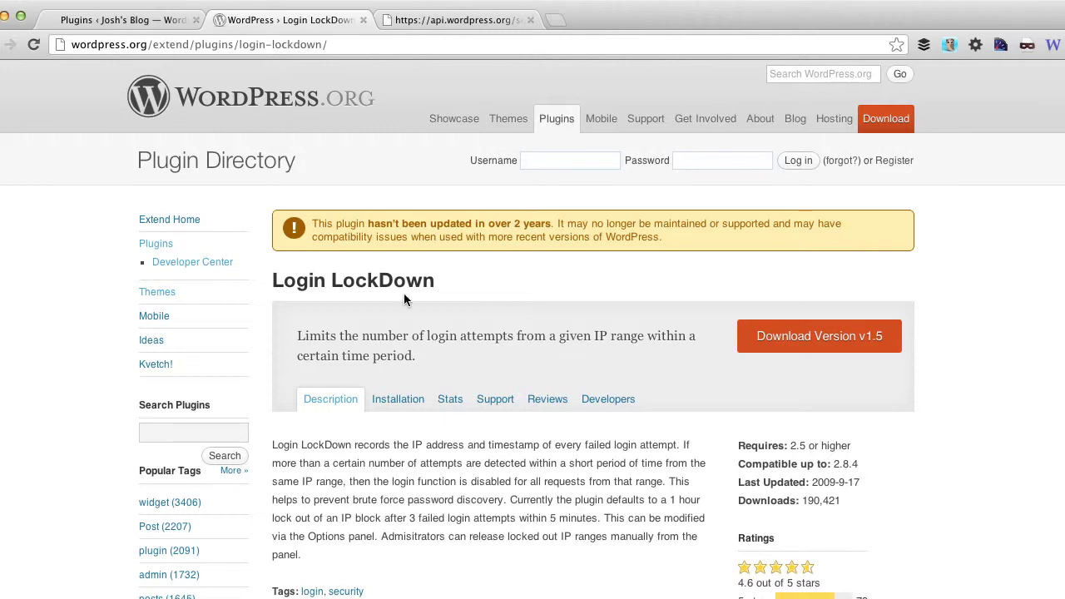
Search Add New plugins for 'login lockdown', then install and activate Login LockDown.
{"action": "left_click", "coordinate": [126, 24]}
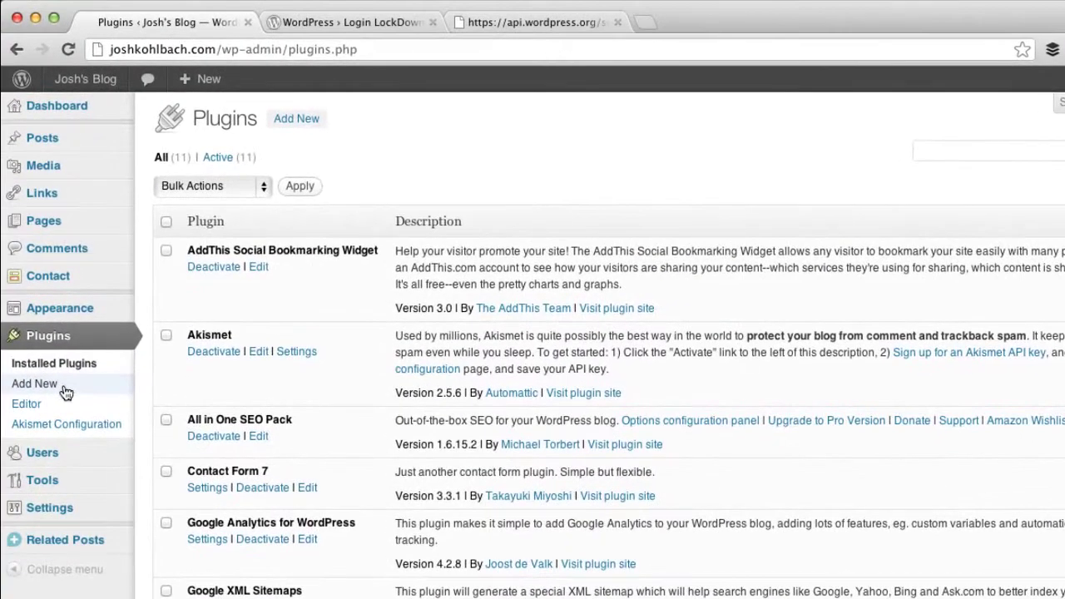
{"action": "left_click", "coordinate": [279, 119]}
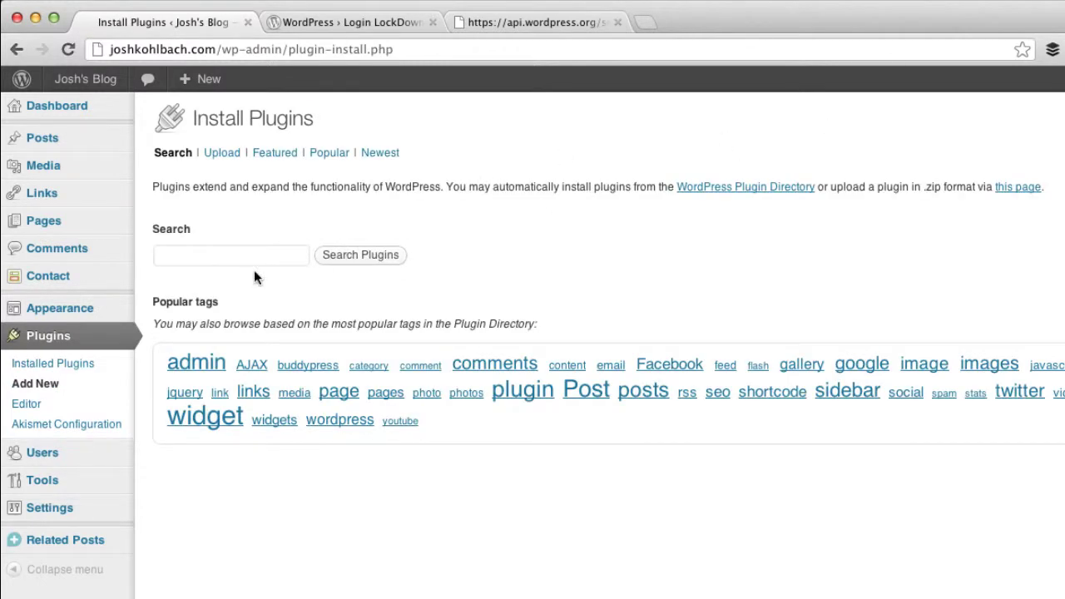
{"action": "left_click", "coordinate": [251, 256]}
{"action": "type", "text": "login lockdown"}
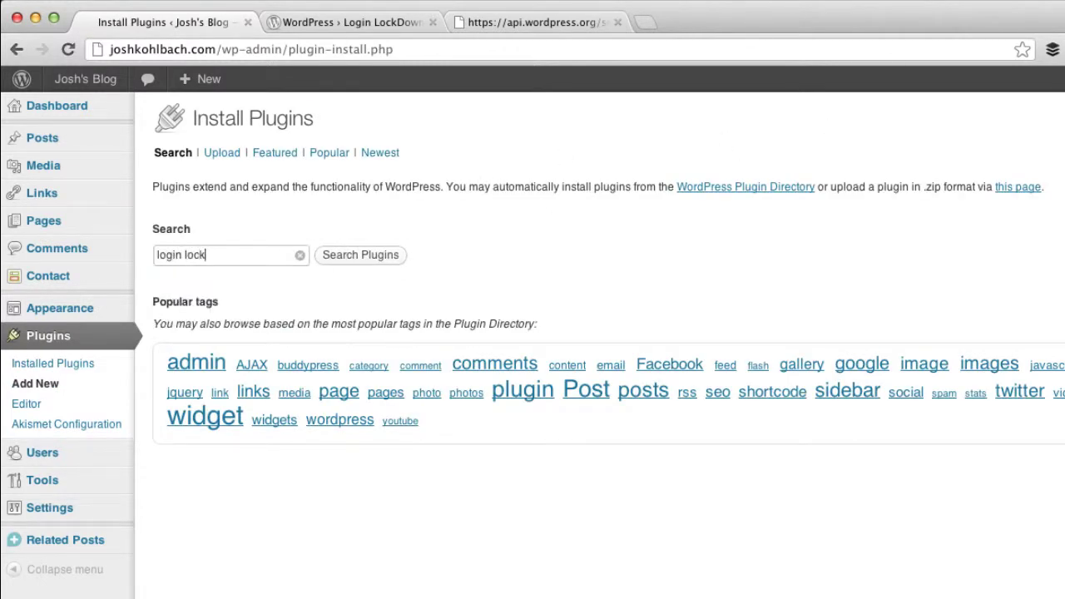
{"action": "key", "text": "Return"}
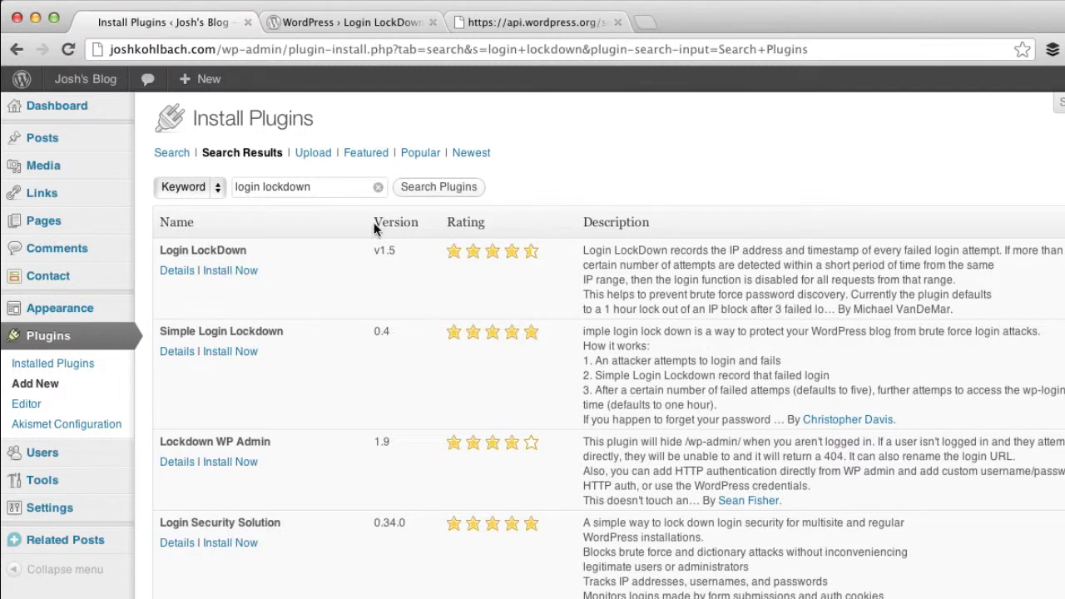
{"action": "left_click", "coordinate": [225, 271]}
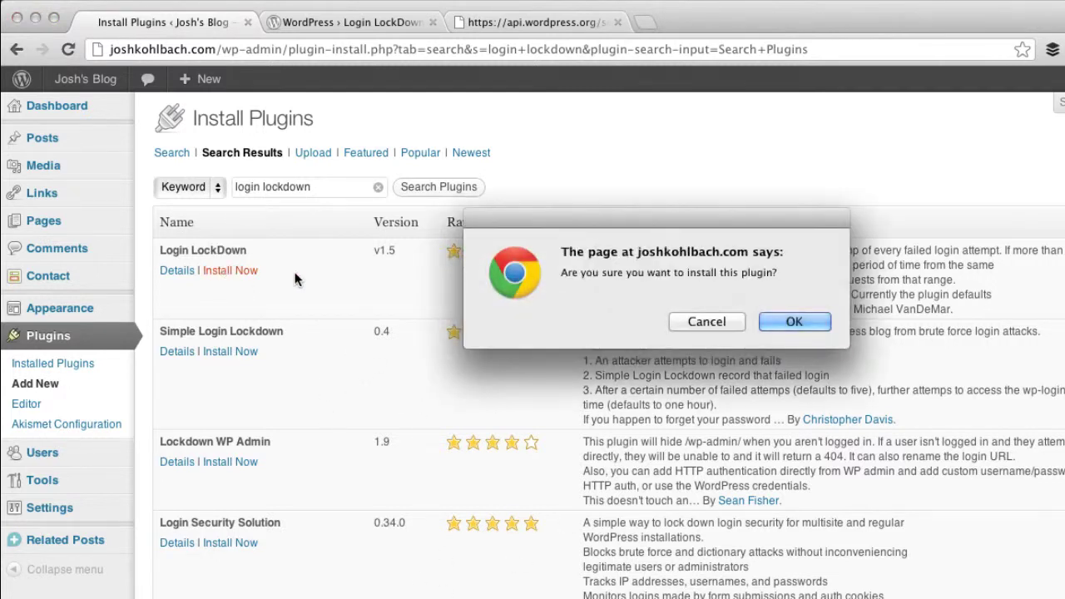
{"action": "left_click", "coordinate": [792, 321]}
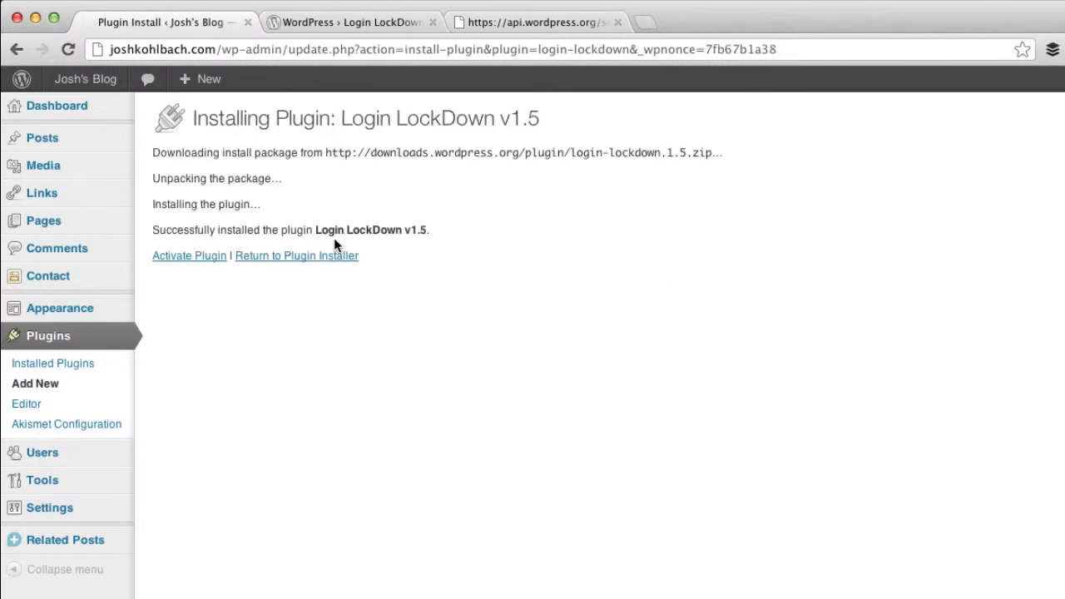
{"action": "left_click", "coordinate": [219, 260]}
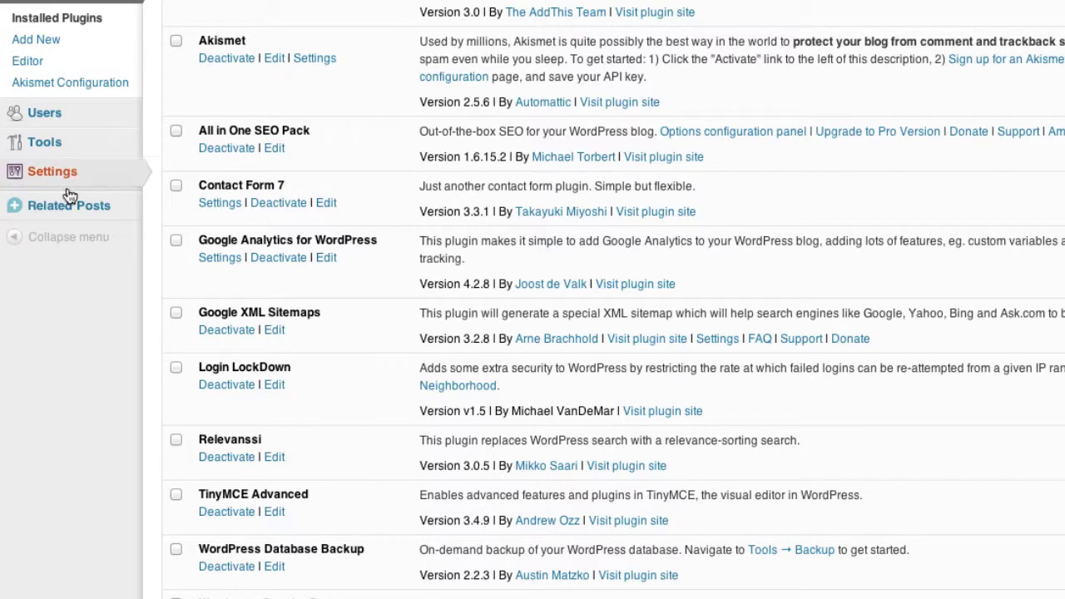
Open Settings > Login LockDown (3 retries, 5-minute period, 60-minute lockout) and select Max Login Retries.
{"action": "mouse_move", "coordinate": [66, 179]}
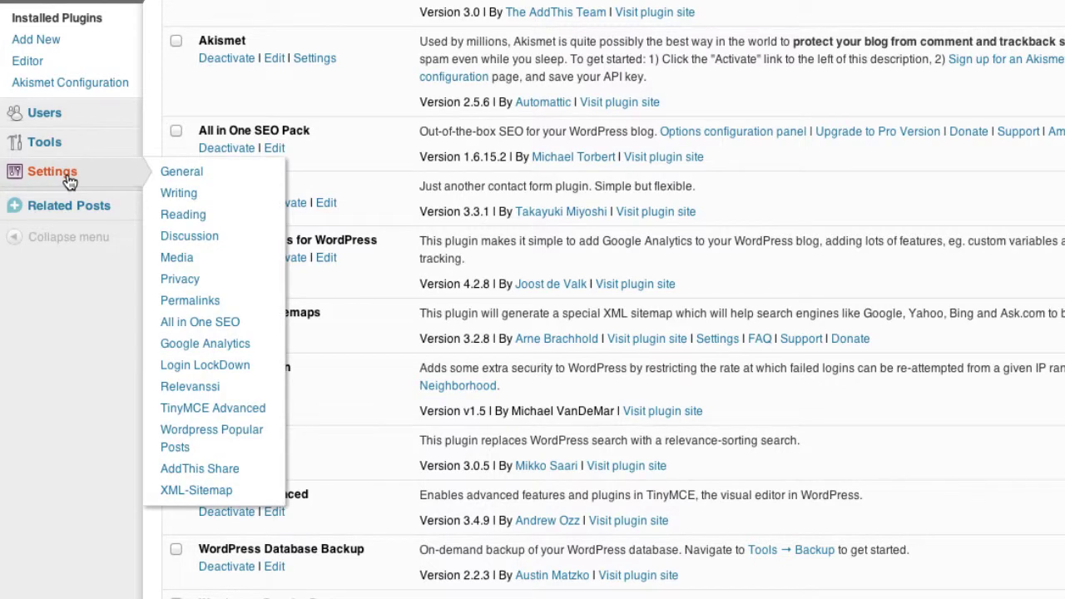
{"action": "left_click", "coordinate": [178, 373]}
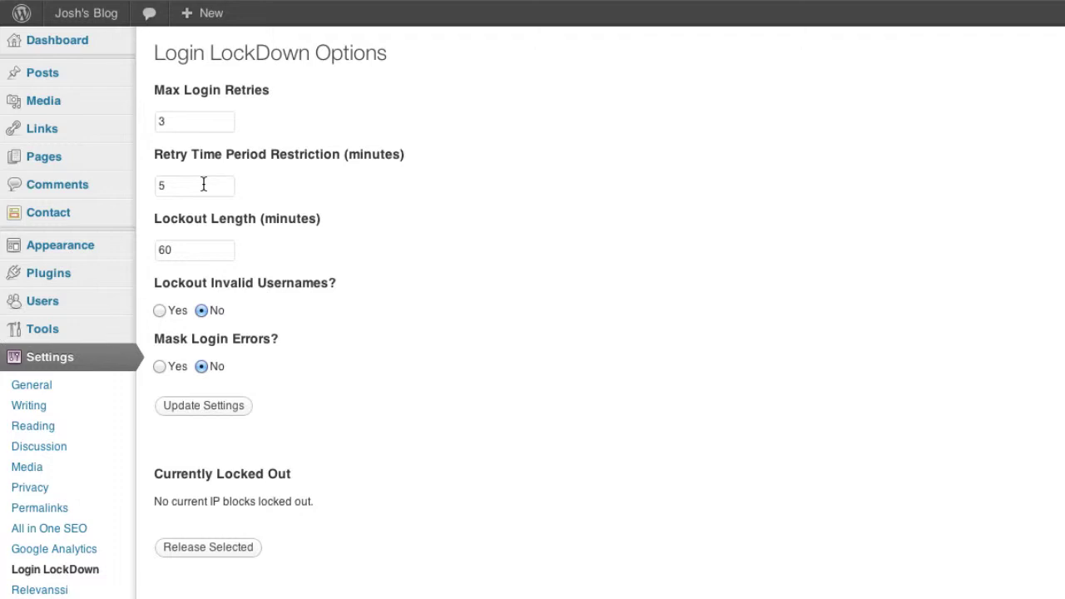
{"action": "double_click", "coordinate": [175, 119]}
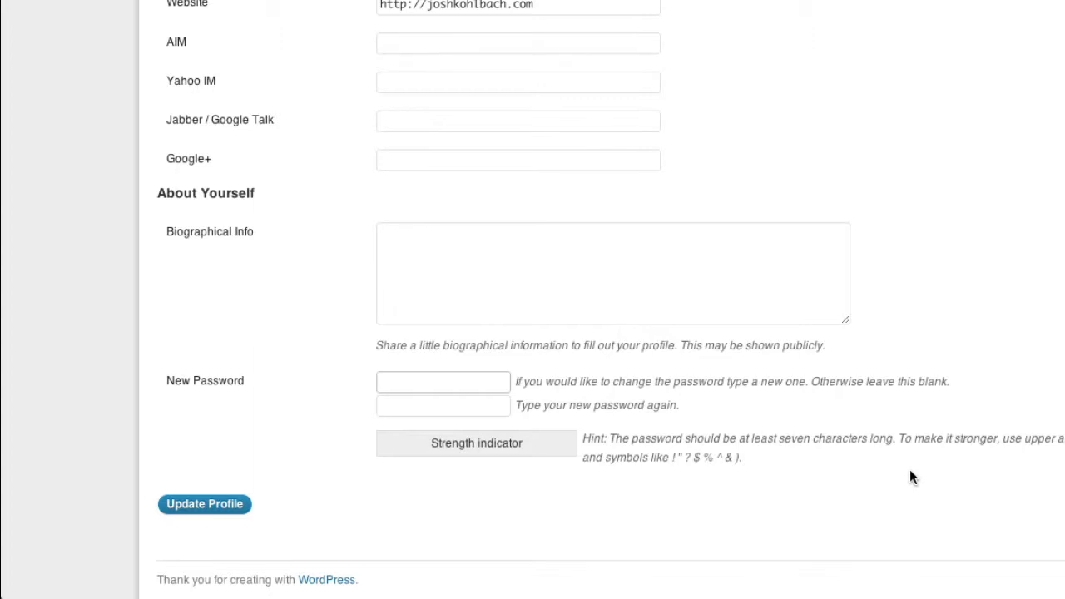
Type a new profile password mixing letters, digits and symbols, replacing earlier weak attempts.
{"action": "type", "text": "t"}
{"action": "key", "text": "BackSpace"}
{"action": "type", "text": "test"}
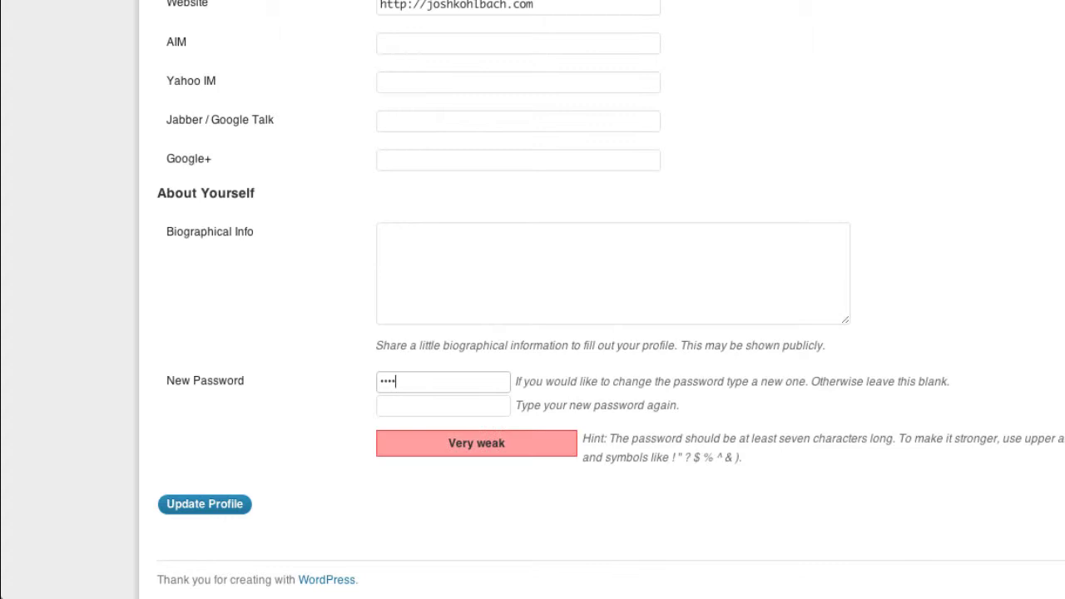
{"action": "type", "text": "1"}
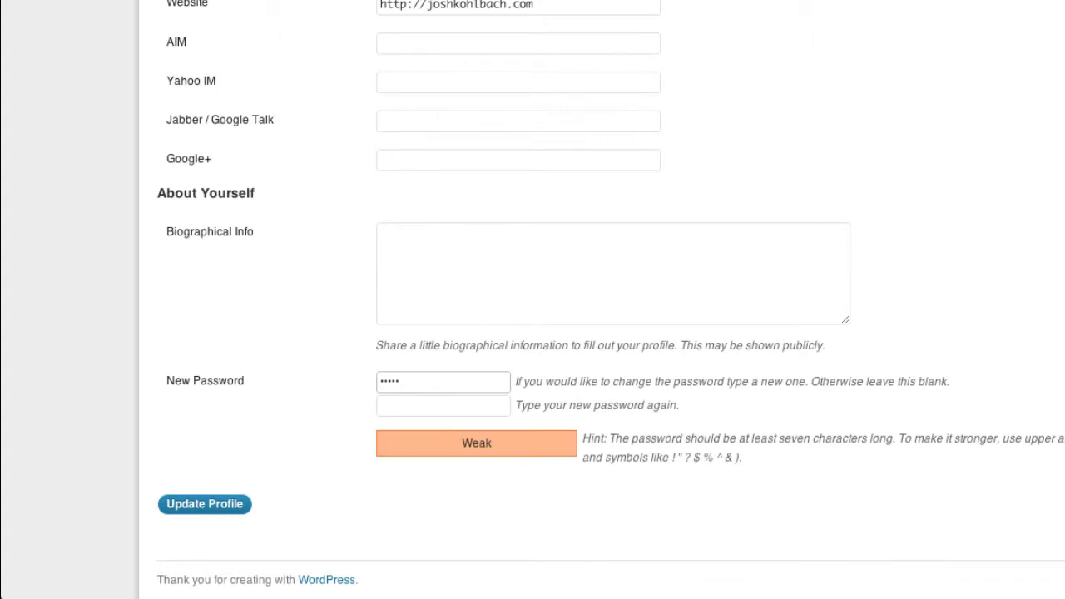
{"action": "key", "text": "BackSpace"}
{"action": "key", "text": "BackSpace"}
{"action": "key", "text": "BackSpace"}
{"action": "key", "text": "BackSpace"}
{"action": "key", "text": "BackSpace"}
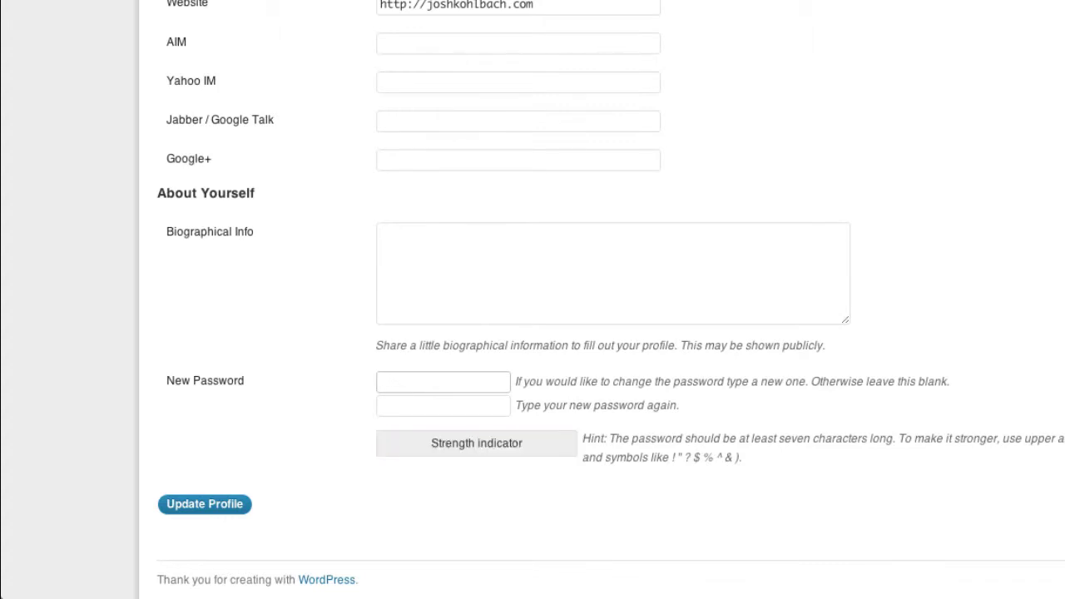
{"action": "type", "text": "tes"}
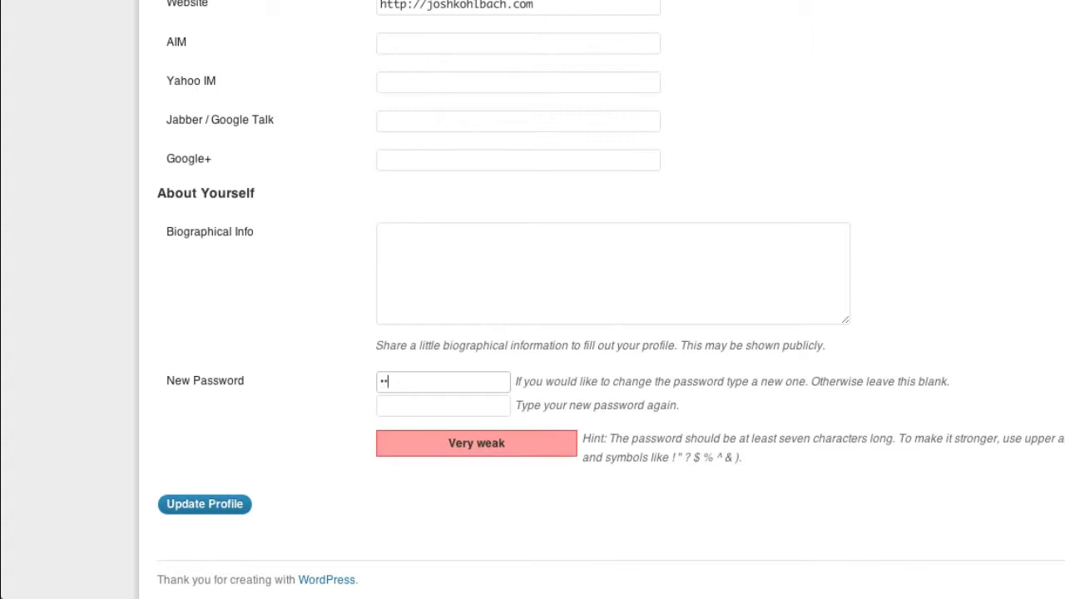
{"action": "type", "text": "t123"}
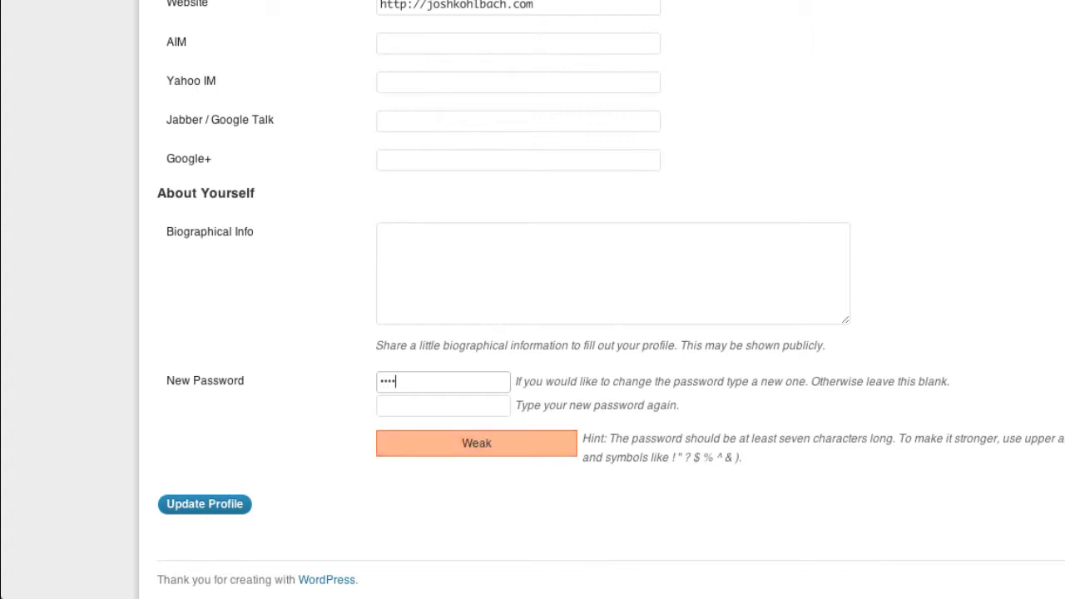
{"action": "type", "text": "!@#"}
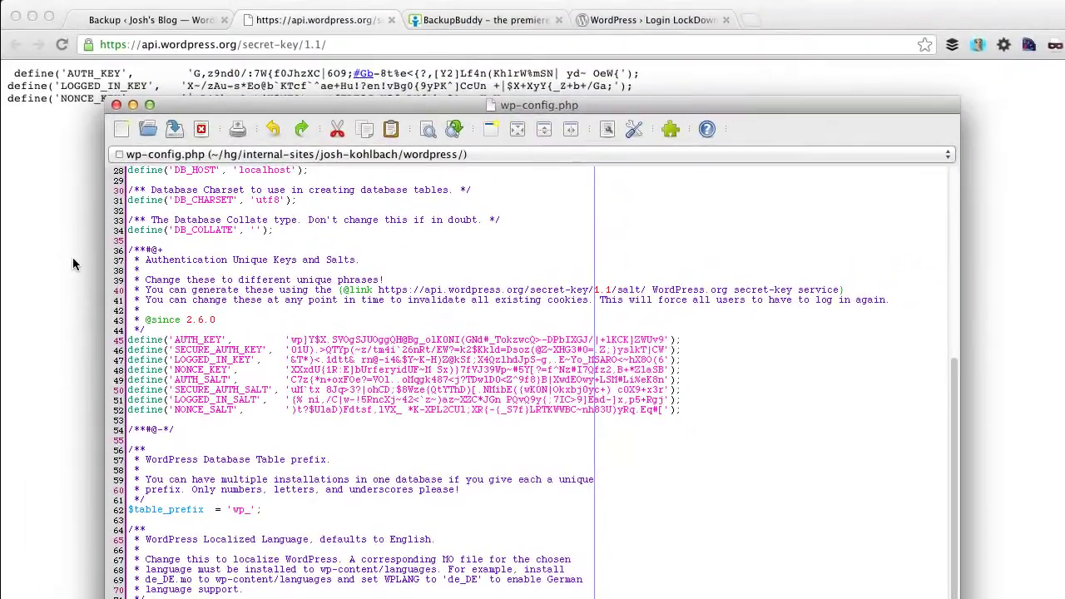
Reload api.wordpress.org/secret-key/1.1/ in Chrome repeatedly to generate fresh secret keys.
{"action": "left_click", "coordinate": [69, 229]}
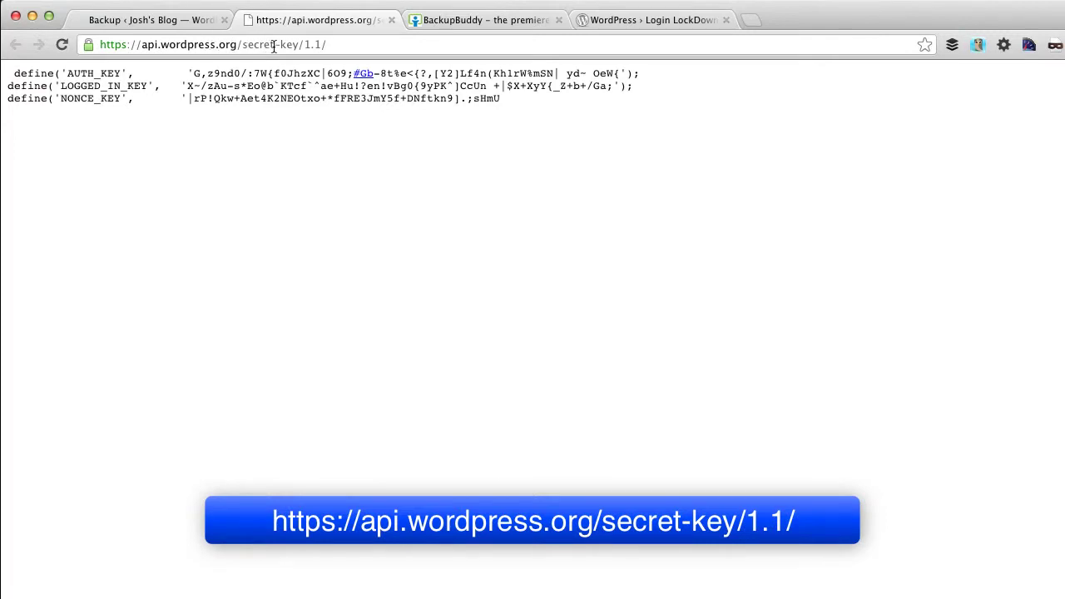
{"action": "left_click", "coordinate": [325, 46]}
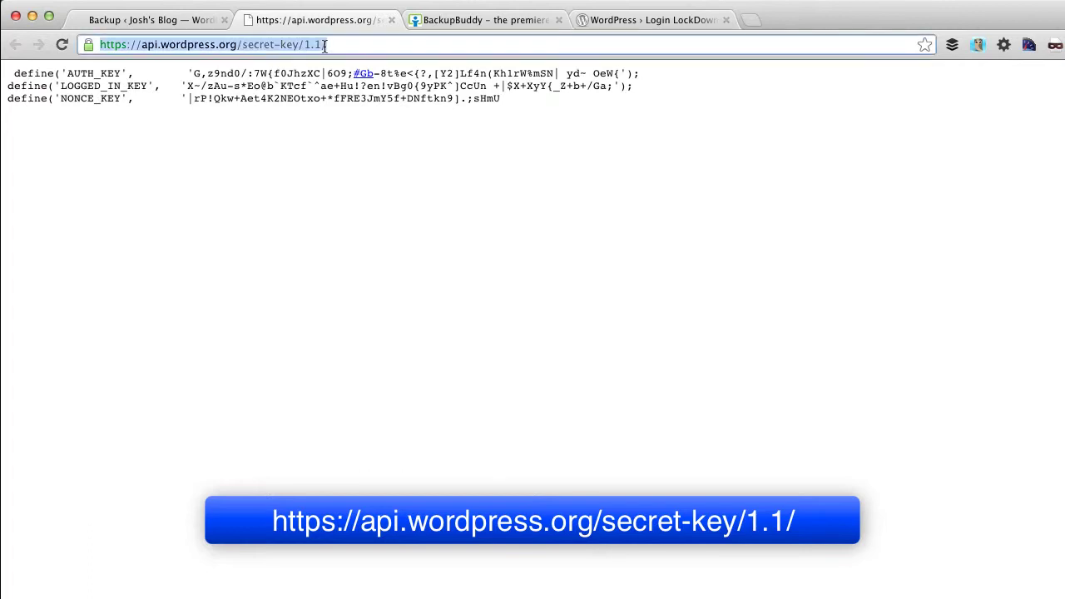
{"action": "key", "text": "Return"}
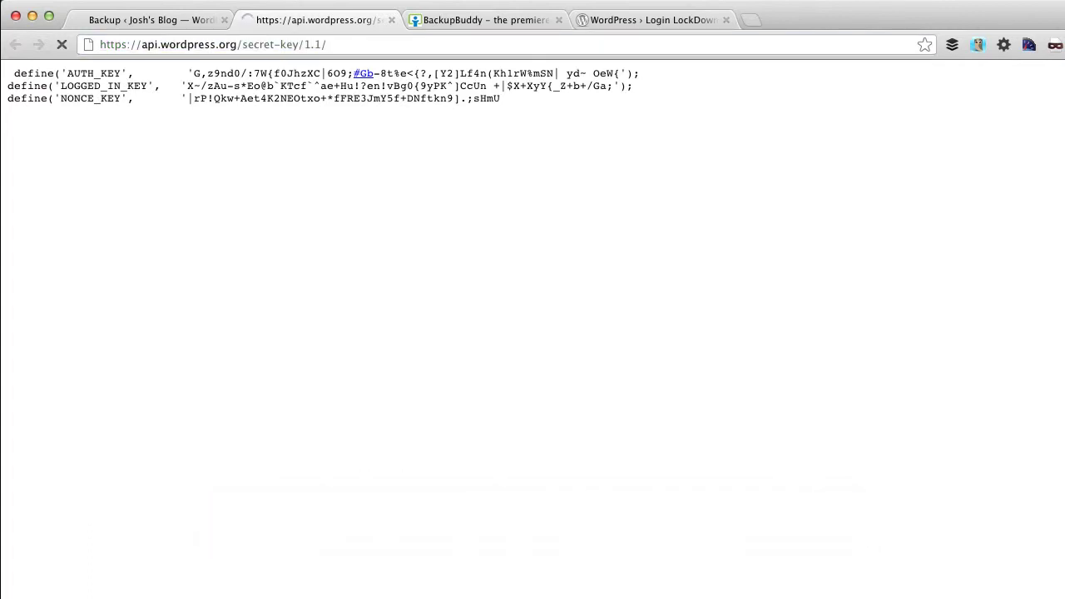
{"action": "key", "text": "super+r"}
{"action": "key", "text": "super+r"}
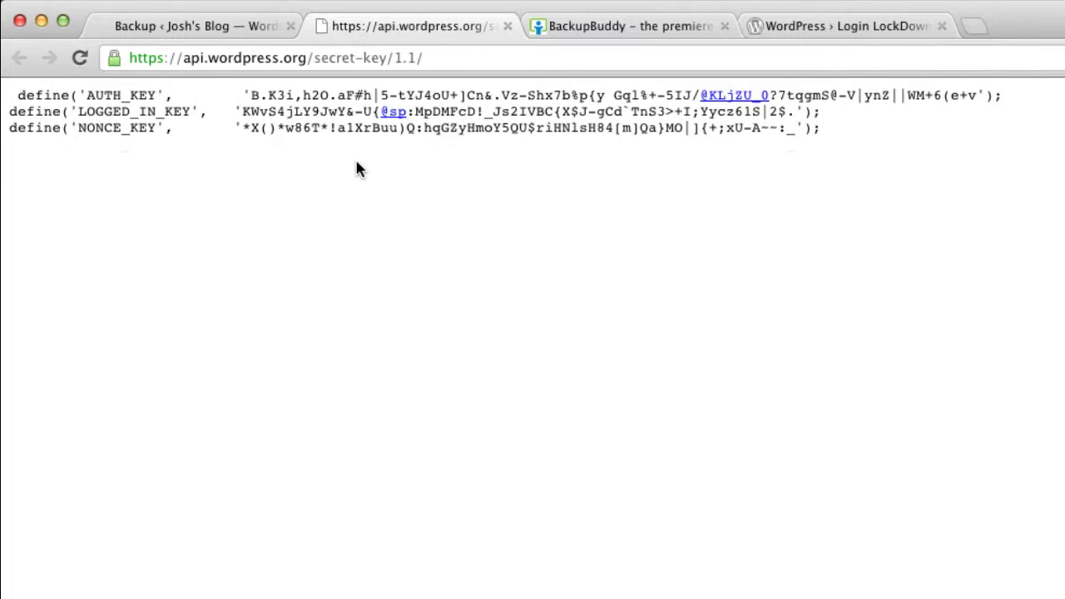
{"action": "key", "text": "super+r"}
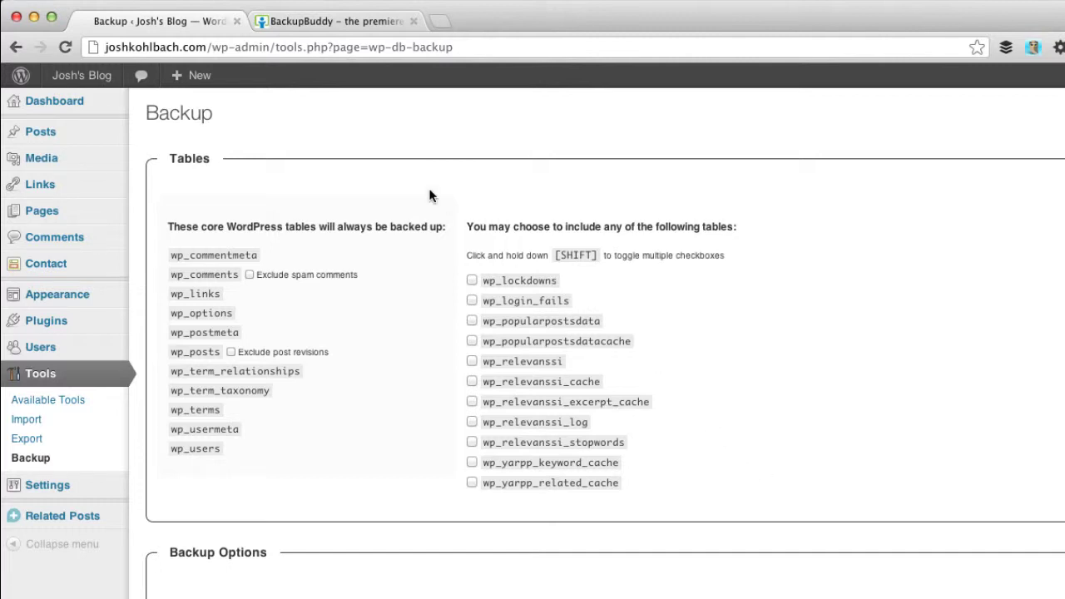
View the BackupBuddy plugin page, then go back to the site's Dashboard.
{"action": "left_click", "coordinate": [308, 31]}
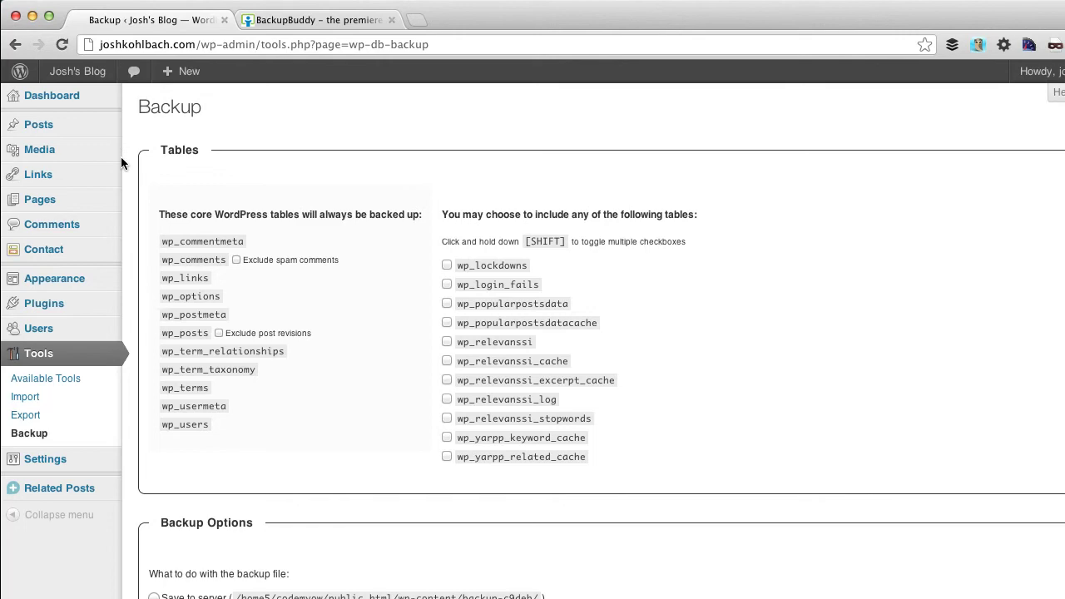
{"action": "left_click", "coordinate": [50, 95]}
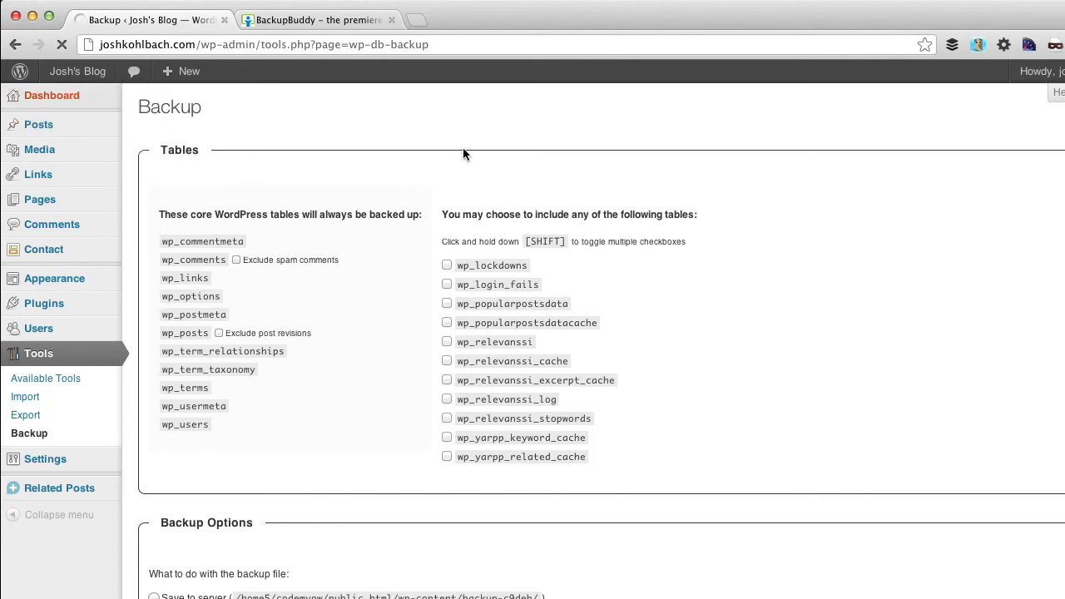